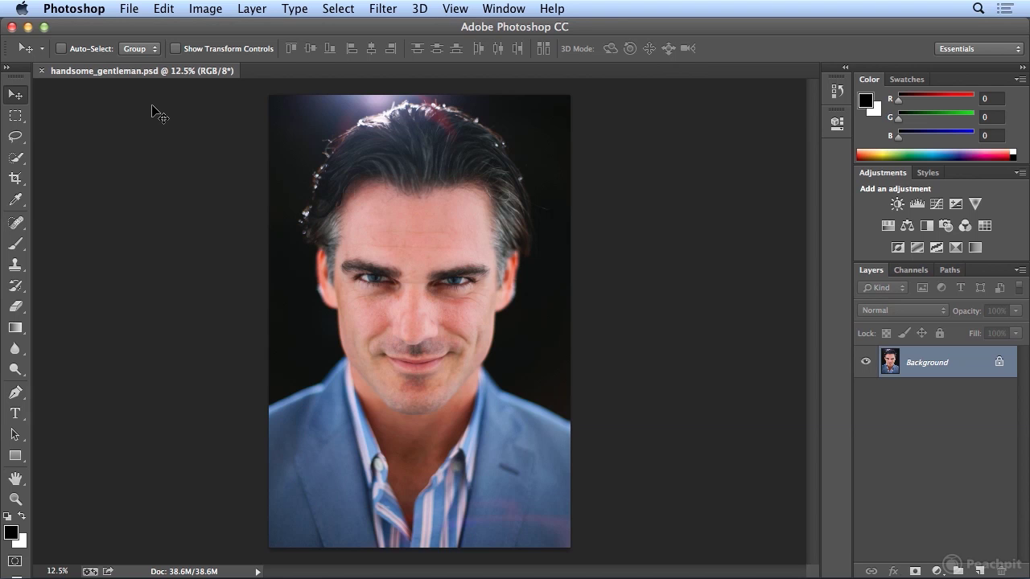
Convert the Background layer for Smart Filters and accept its conversion into a smart object.
{"action": "left_click", "coordinate": [383, 8]}
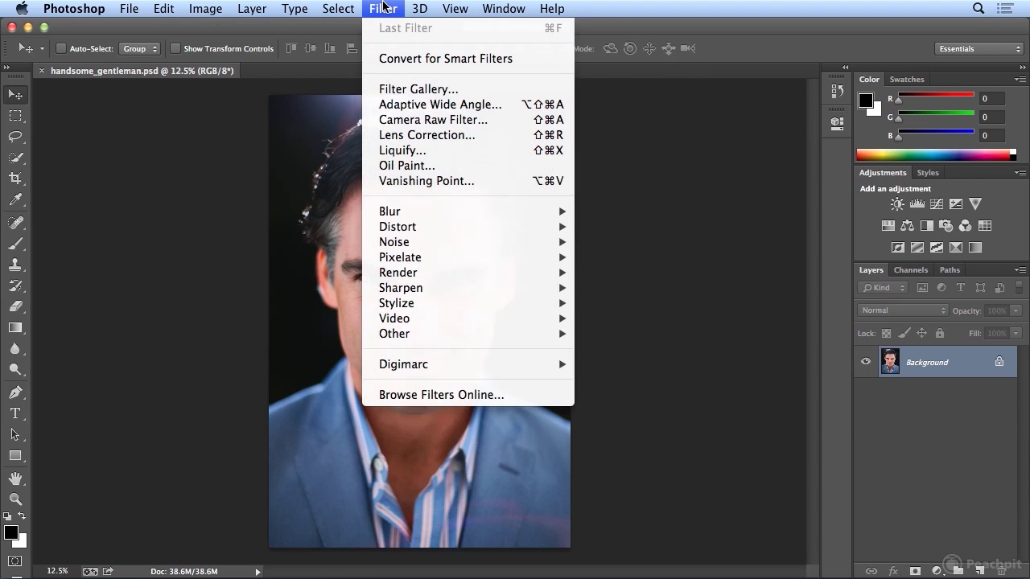
{"action": "left_click", "coordinate": [418, 122]}
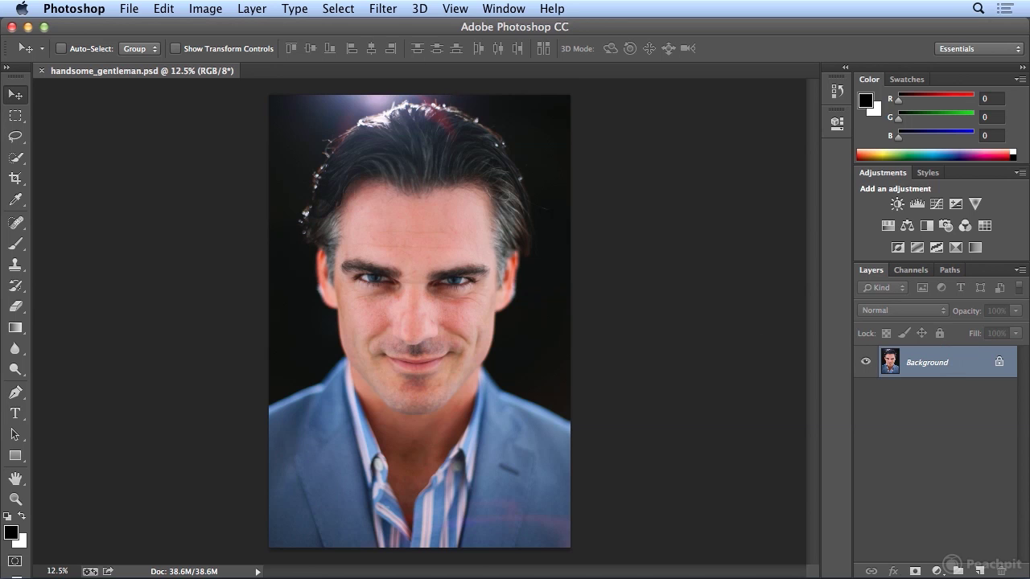
{"action": "left_click", "coordinate": [390, 12]}
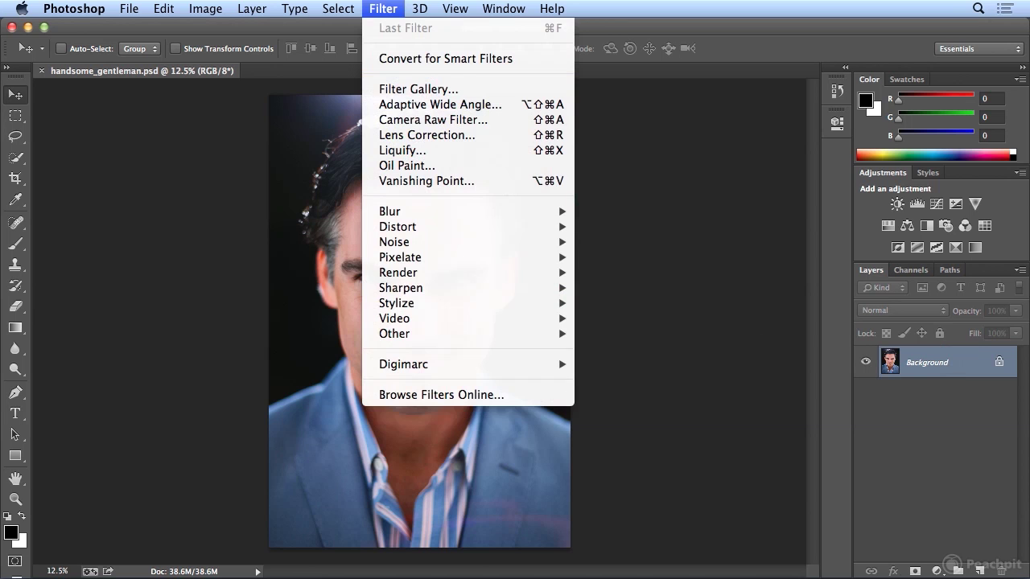
{"action": "left_click", "coordinate": [388, 58]}
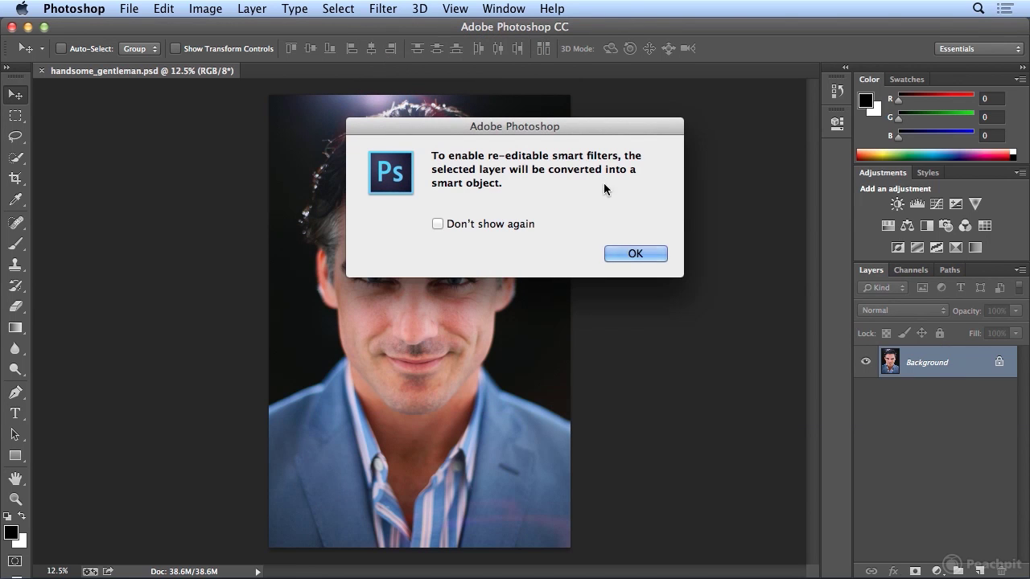
{"action": "left_click", "coordinate": [637, 252]}
Rename the converted smart object layer as guy.
{"action": "double_click", "coordinate": [921, 362]}
{"action": "type", "text": "guy"}
{"action": "key", "text": "Return"}
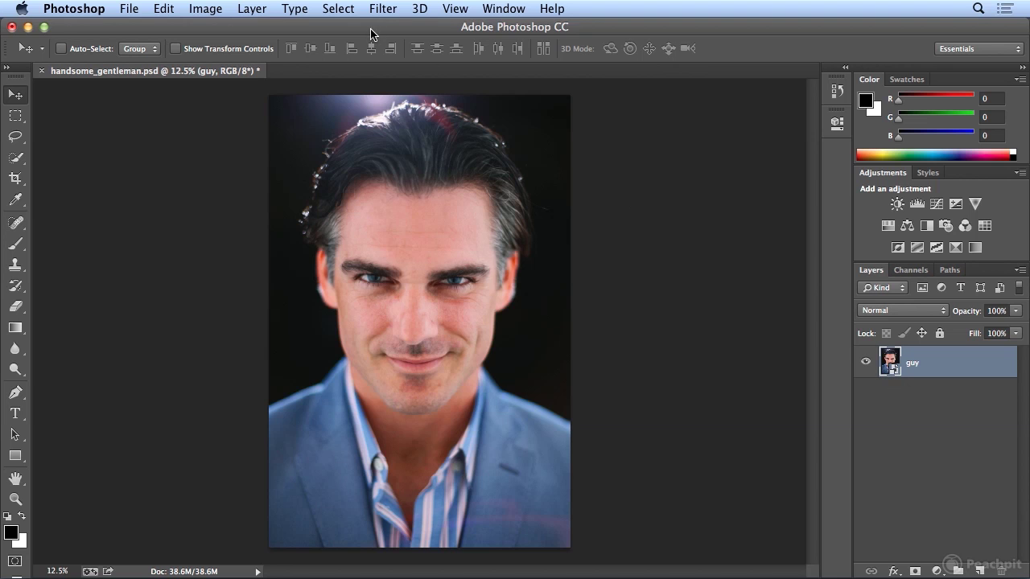
Open the Camera Raw Filter for the guy layer.
{"action": "left_click", "coordinate": [387, 11]}
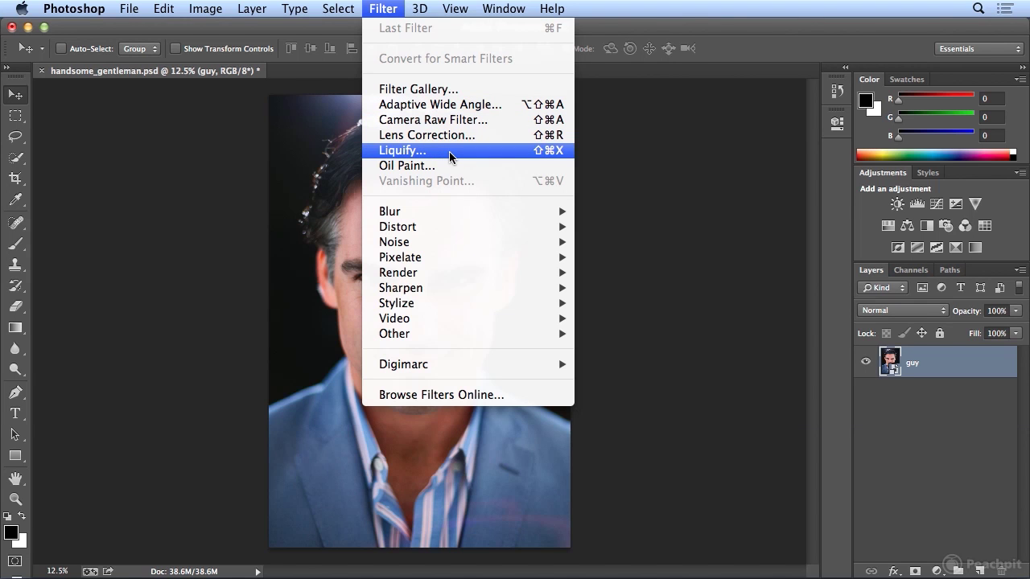
{"action": "mouse_move", "coordinate": [441, 215]}
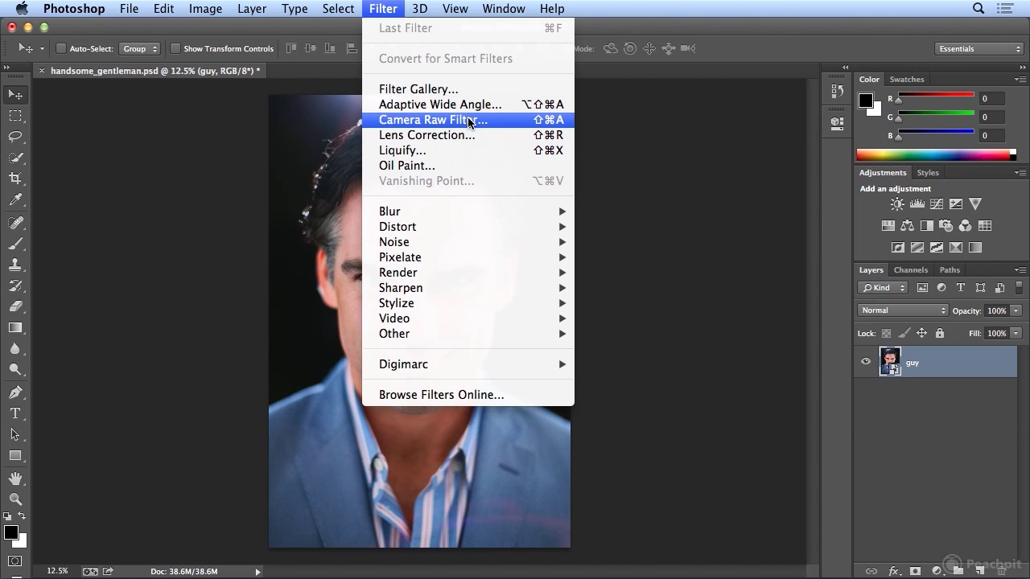
{"action": "left_click", "coordinate": [471, 123]}
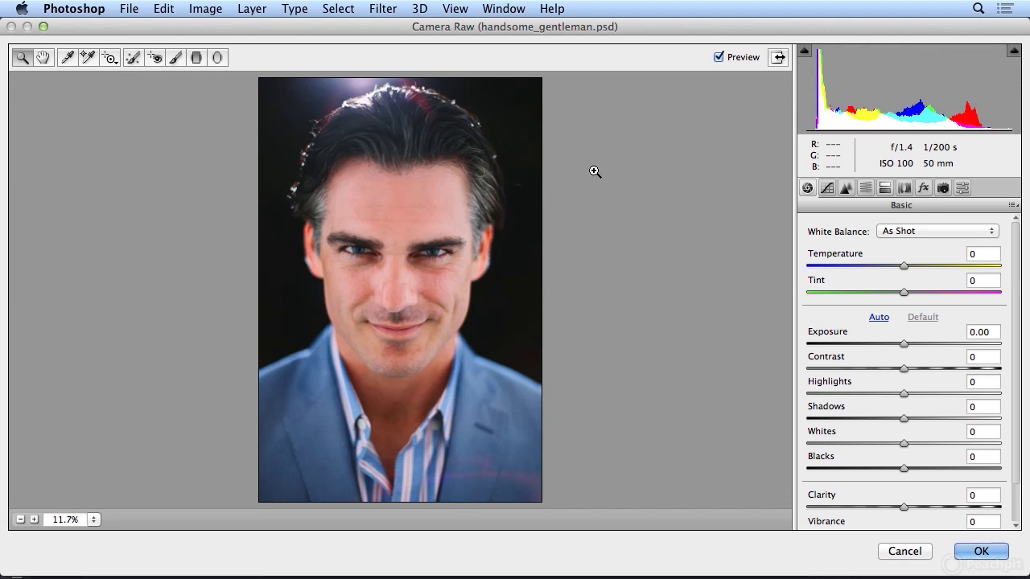
Activate the Adjustment Brush and set its size to 3 for retouching the eyes.
{"action": "key", "text": "super+plus"}
{"action": "key", "text": "super+plus"}
{"action": "key", "text": "super+plus"}
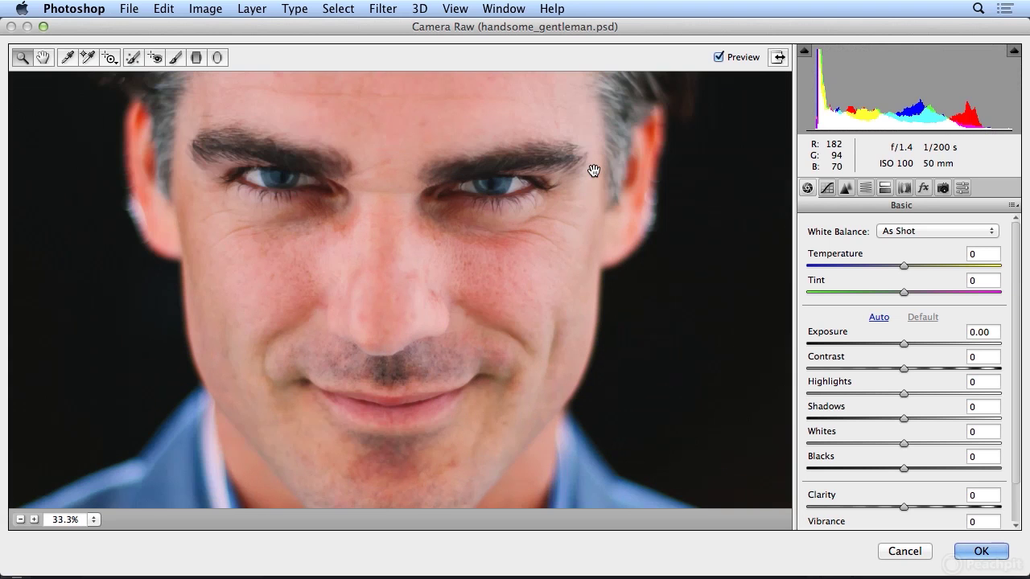
{"action": "key", "text": "super+plus"}
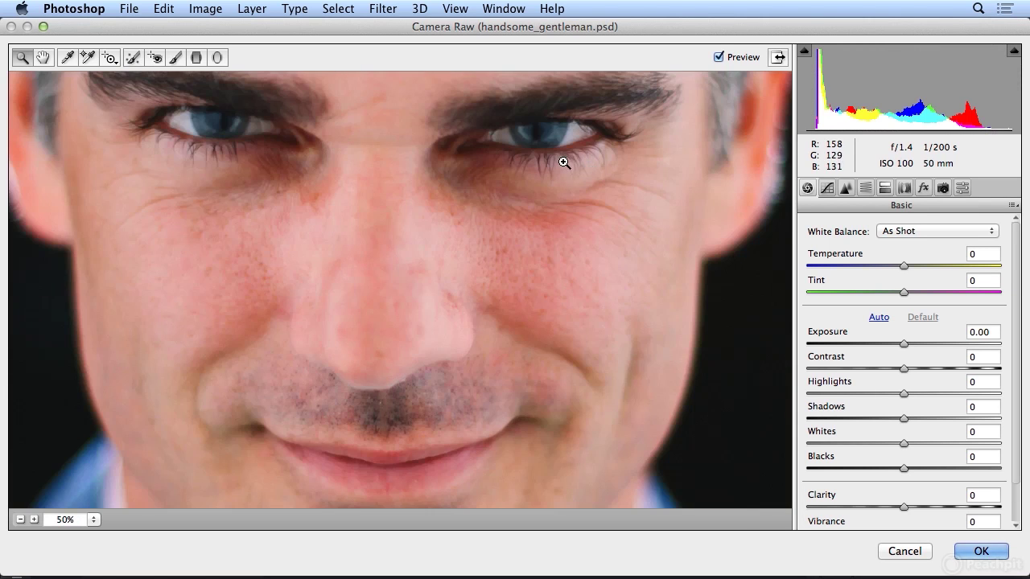
{"action": "scroll", "coordinate": [564, 161], "scroll_direction": "up", "scroll_amount": 5}
{"action": "scroll", "coordinate": [564, 161], "scroll_direction": "down", "scroll_amount": 8}
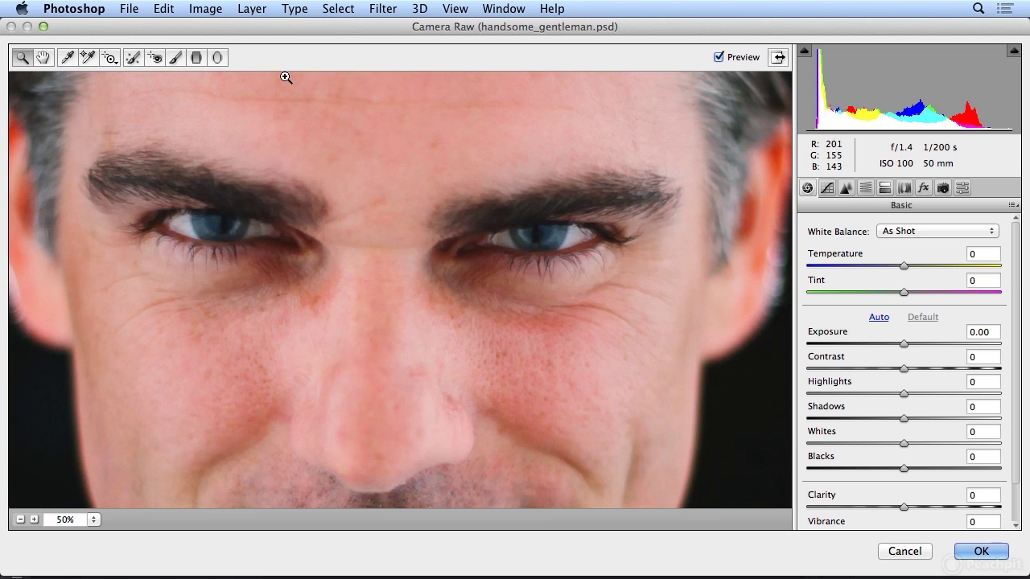
{"action": "left_click", "coordinate": [174, 61]}
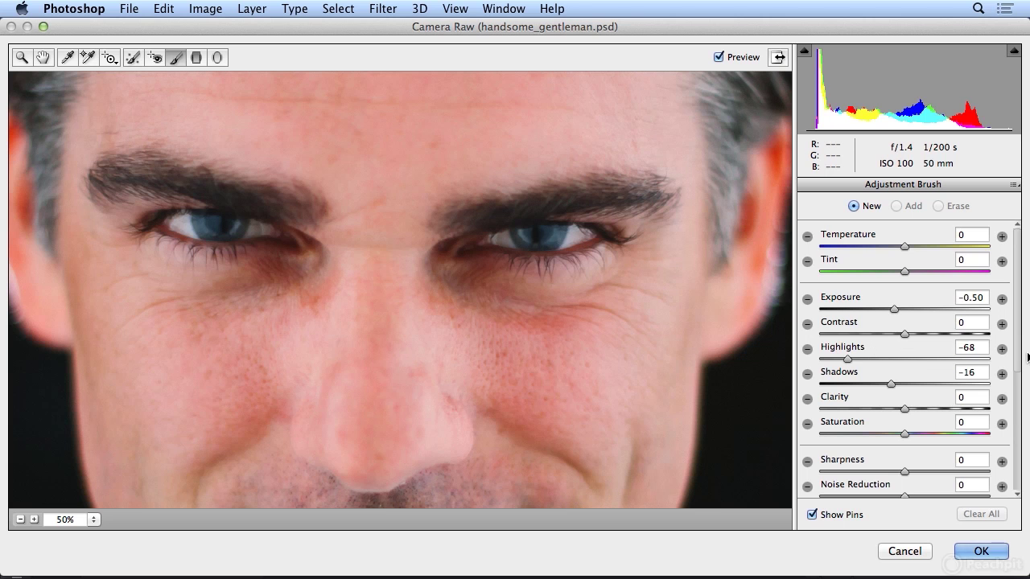
{"action": "left_click_drag", "start_coordinate": [1020, 354], "coordinate": [1023, 430]}
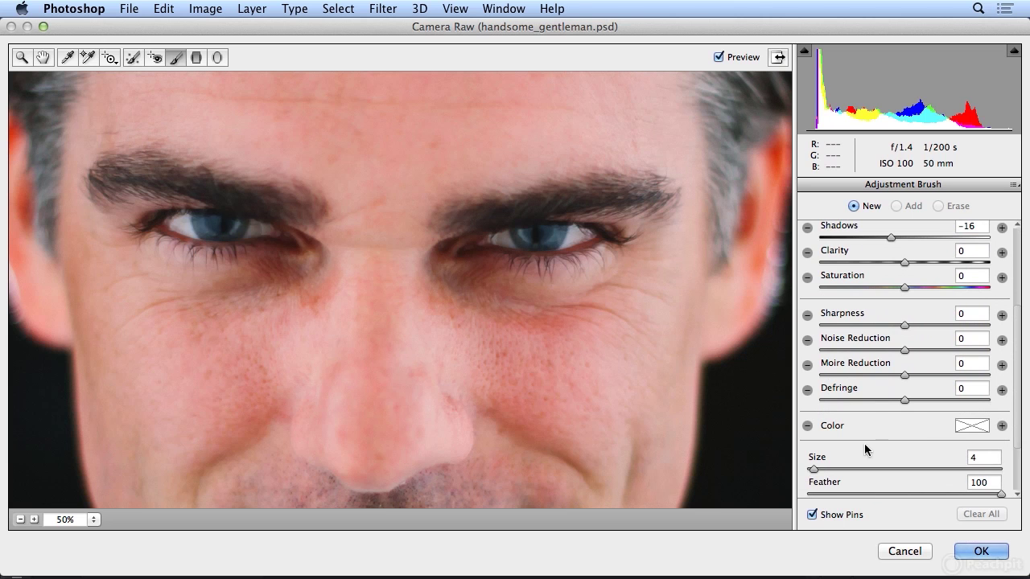
{"action": "left_click", "coordinate": [814, 470]}
{"action": "left_click_drag", "start_coordinate": [815, 474], "coordinate": [810, 471]}
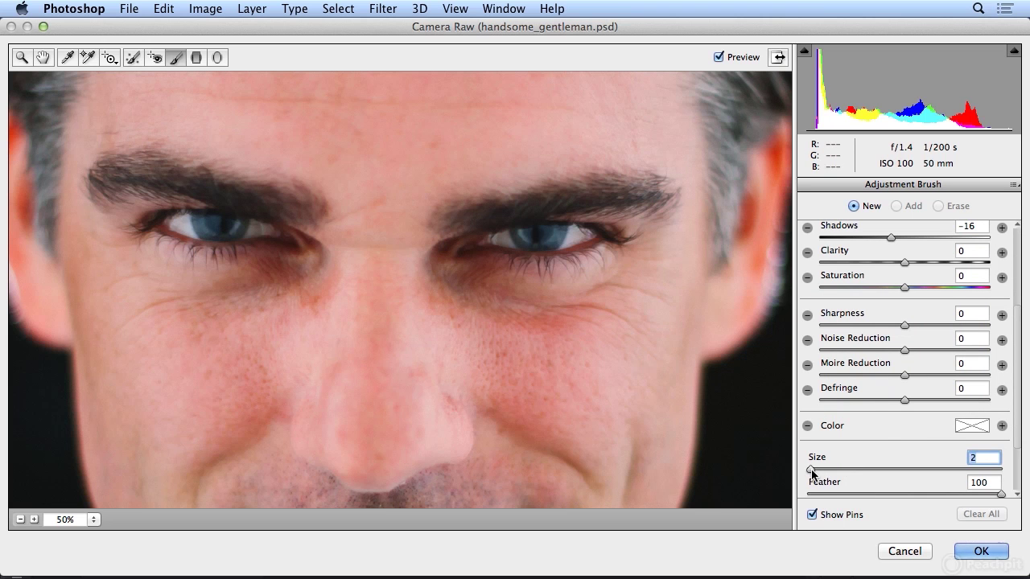
{"action": "key", "text": "super+equal"}
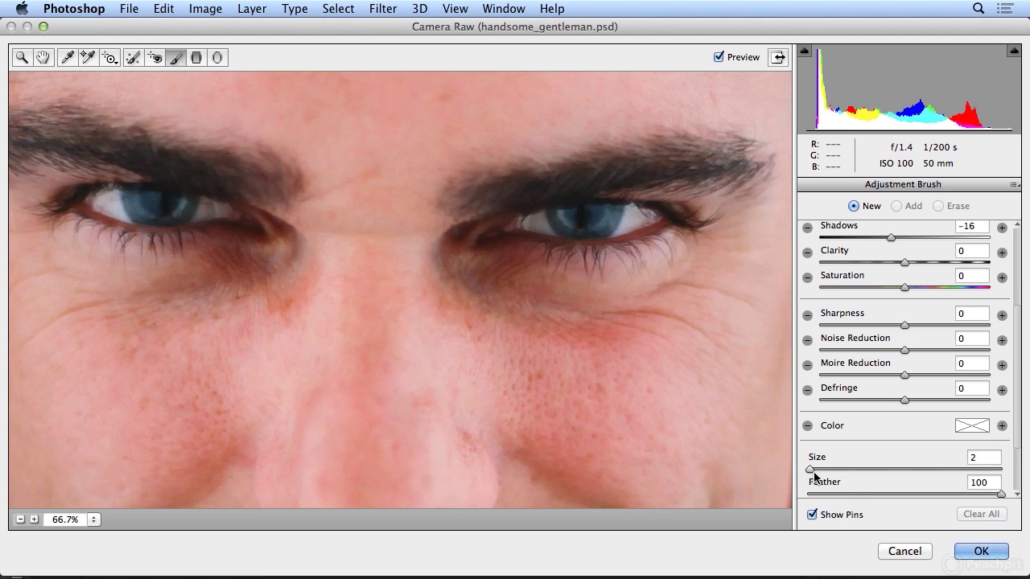
{"action": "left_click_drag", "start_coordinate": [812, 472], "coordinate": [815, 472]}
{"action": "scroll", "coordinate": [1012, 381], "scroll_direction": "up", "scroll_amount": 6}
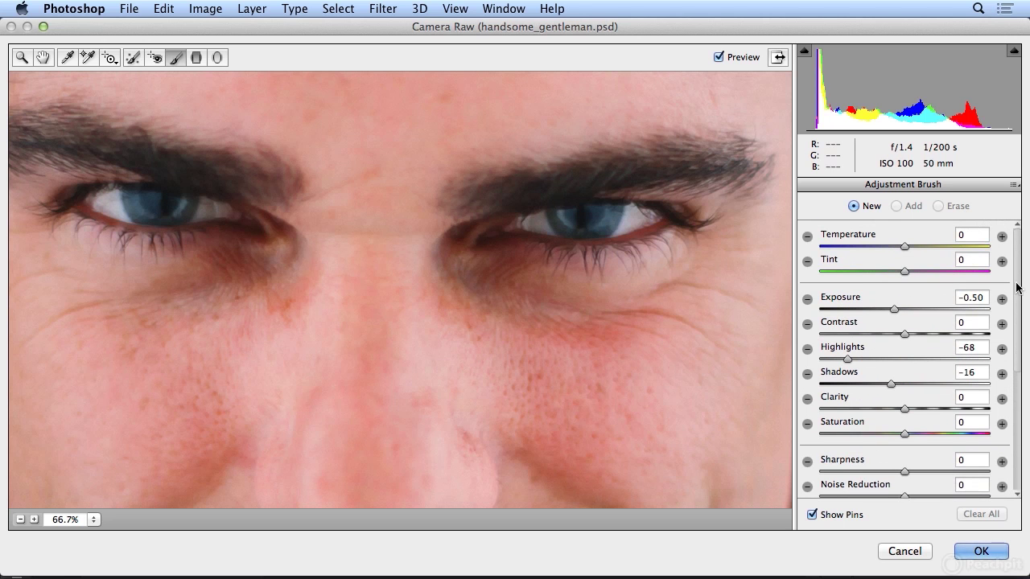
Set the brush Exposure to +3.25 and paint over the whites and irises of both eyes.
{"action": "left_click_drag", "start_coordinate": [907, 313], "coordinate": [974, 310]}
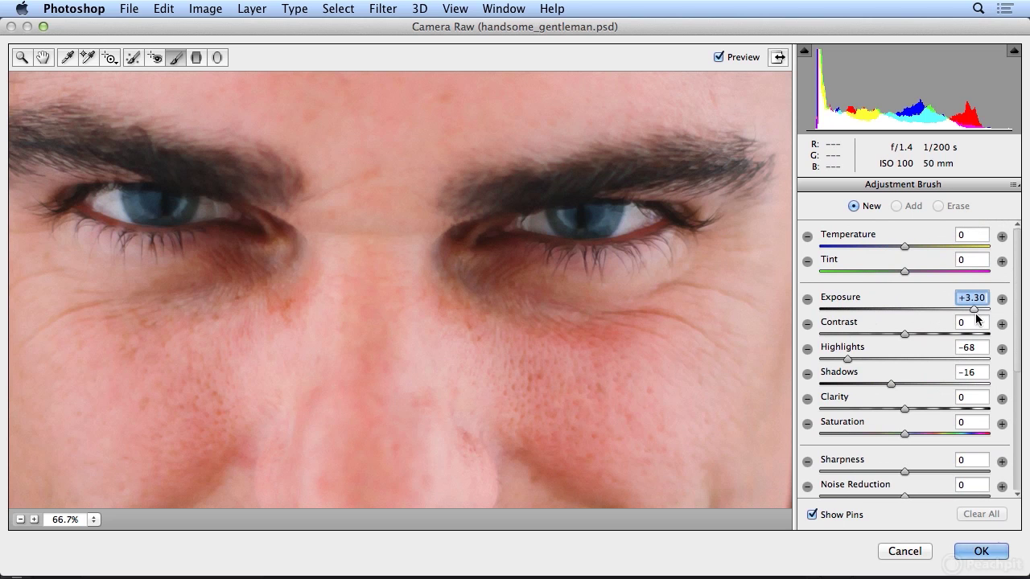
{"action": "mouse_move", "coordinate": [100, 202]}
{"action": "left_mouse_down"}
{"action": "mouse_move", "coordinate": [138, 198]}
{"action": "mouse_move", "coordinate": [123, 208]}
{"action": "mouse_move", "coordinate": [223, 212]}
{"action": "mouse_move", "coordinate": [142, 215]}
{"action": "mouse_move", "coordinate": [172, 216]}
{"action": "mouse_move", "coordinate": [159, 202]}
{"action": "mouse_move", "coordinate": [136, 216]}
{"action": "left_mouse_up"}
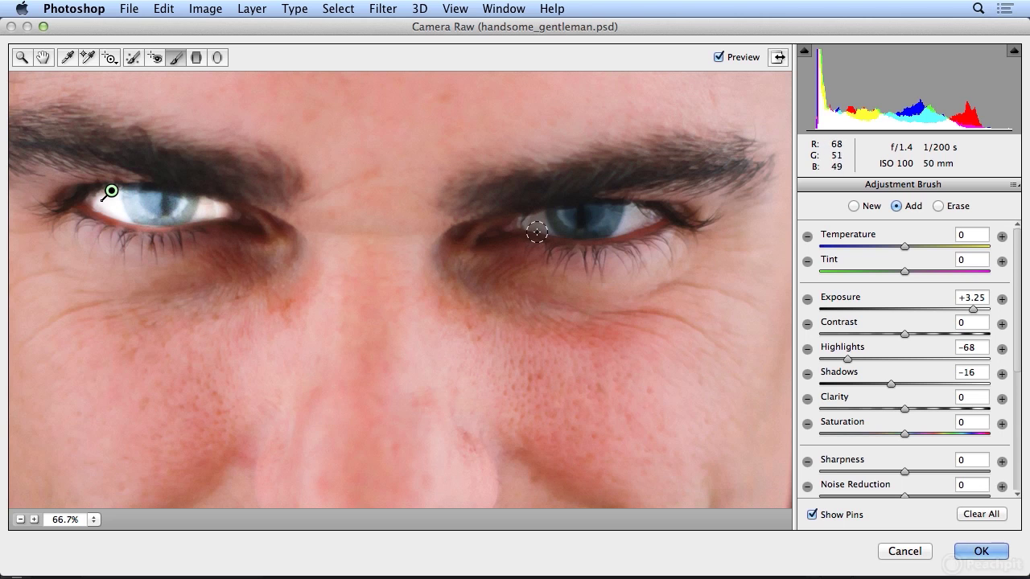
{"action": "mouse_move", "coordinate": [528, 225]}
{"action": "left_mouse_down"}
{"action": "mouse_move", "coordinate": [650, 218]}
{"action": "mouse_move", "coordinate": [561, 227]}
{"action": "mouse_move", "coordinate": [605, 228]}
{"action": "left_mouse_up"}
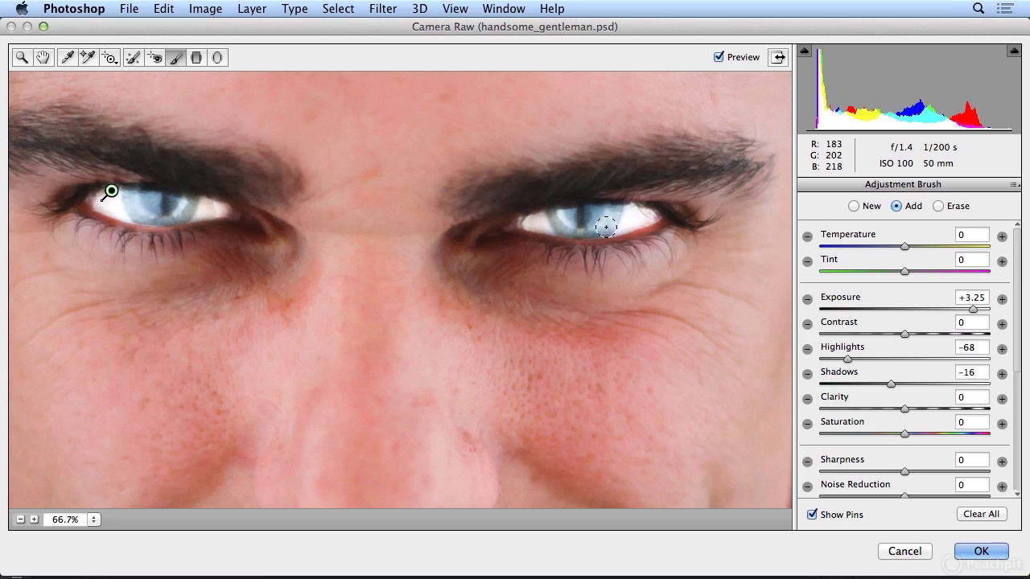
{"action": "left_click_drag", "start_coordinate": [605, 227], "coordinate": [564, 228]}
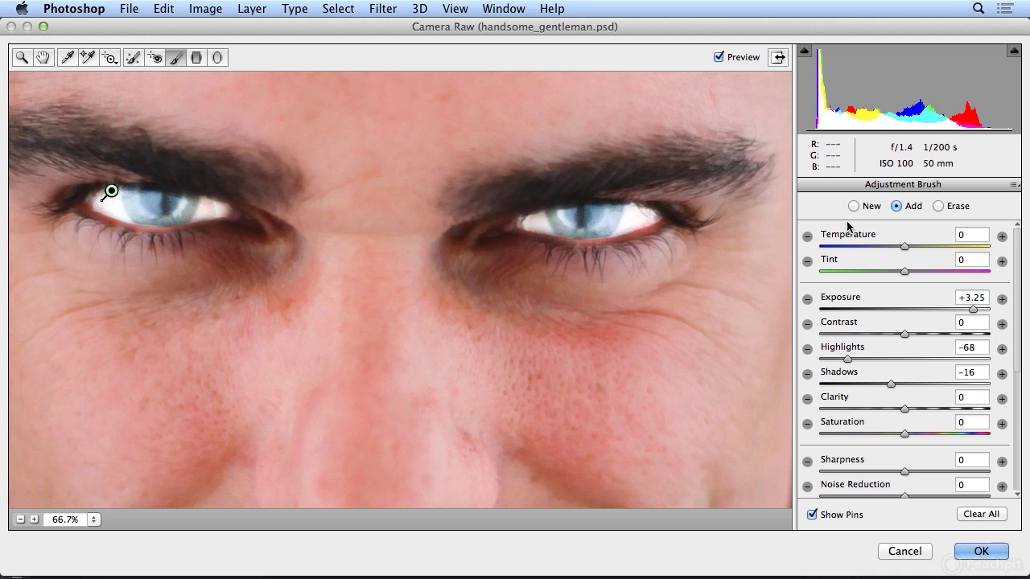
Erase the brightening that spills onto the eyelids around both eyes, using the eraser at size 3 and feather 79.
{"action": "left_click", "coordinate": [938, 206]}
{"action": "scroll", "coordinate": [1019, 366], "scroll_direction": "down", "scroll_amount": 5}
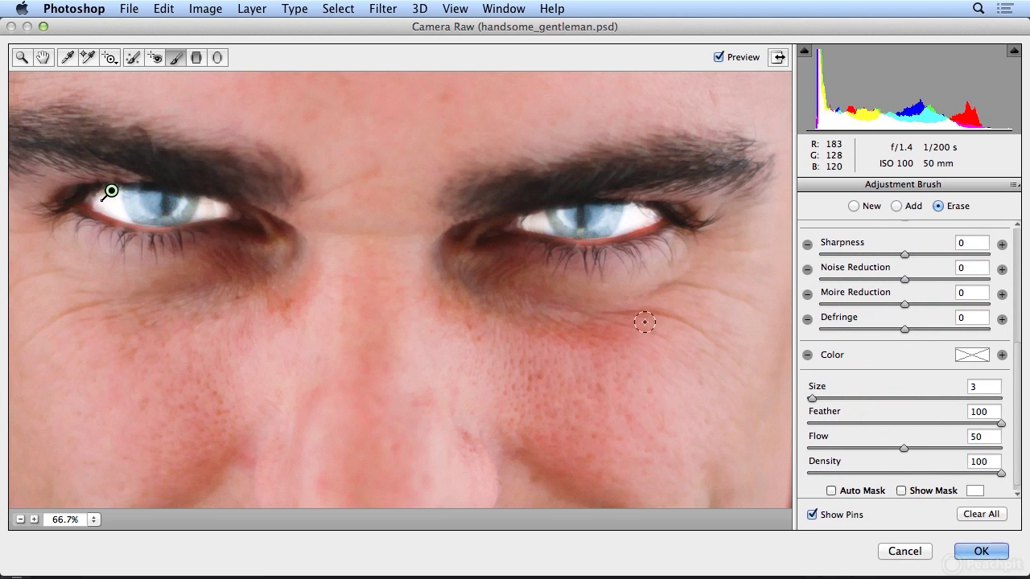
{"action": "mouse_move", "coordinate": [548, 248]}
{"action": "left_mouse_down"}
{"action": "mouse_move", "coordinate": [630, 249]}
{"action": "mouse_move", "coordinate": [671, 230]}
{"action": "left_mouse_up"}
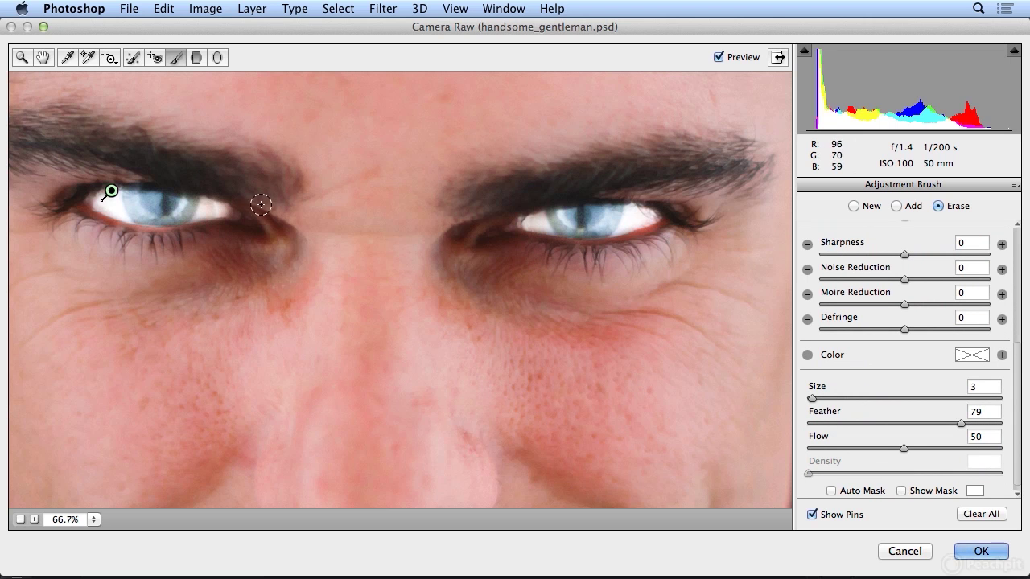
{"action": "mouse_move", "coordinate": [228, 228]}
{"action": "left_mouse_down"}
{"action": "mouse_move", "coordinate": [182, 224]}
{"action": "mouse_move", "coordinate": [156, 239]}
{"action": "mouse_move", "coordinate": [103, 231]}
{"action": "mouse_move", "coordinate": [66, 211]}
{"action": "left_mouse_up"}
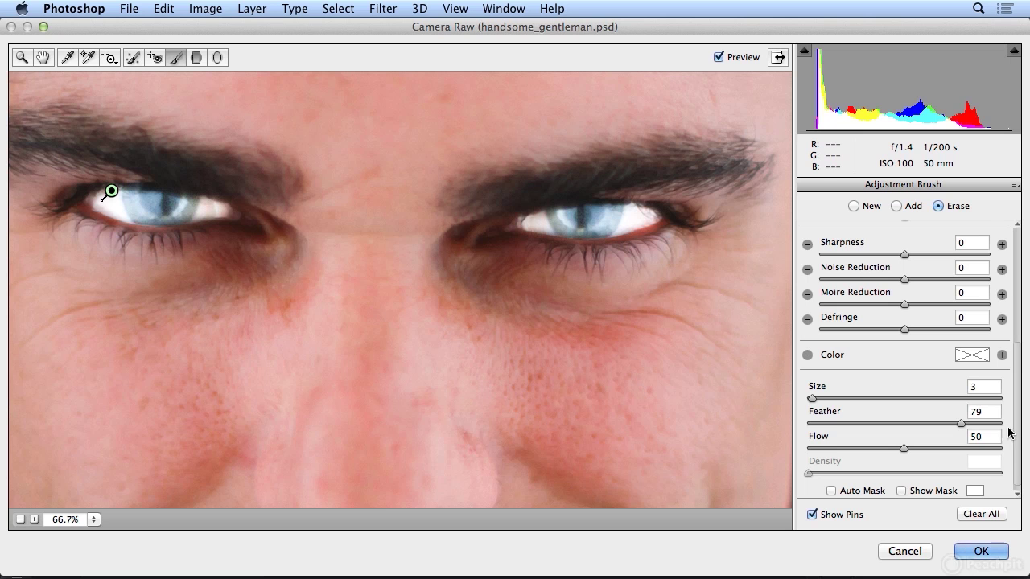
Lower the eye adjustment's Exposure to +1.80 and erase the brightening from both irises.
{"action": "left_click_drag", "start_coordinate": [1018, 425], "coordinate": [1016, 326]}
{"action": "mouse_move", "coordinate": [975, 291]}
{"action": "left_mouse_down"}
{"action": "mouse_move", "coordinate": [926, 294]}
{"action": "mouse_move", "coordinate": [941, 293]}
{"action": "left_mouse_up"}
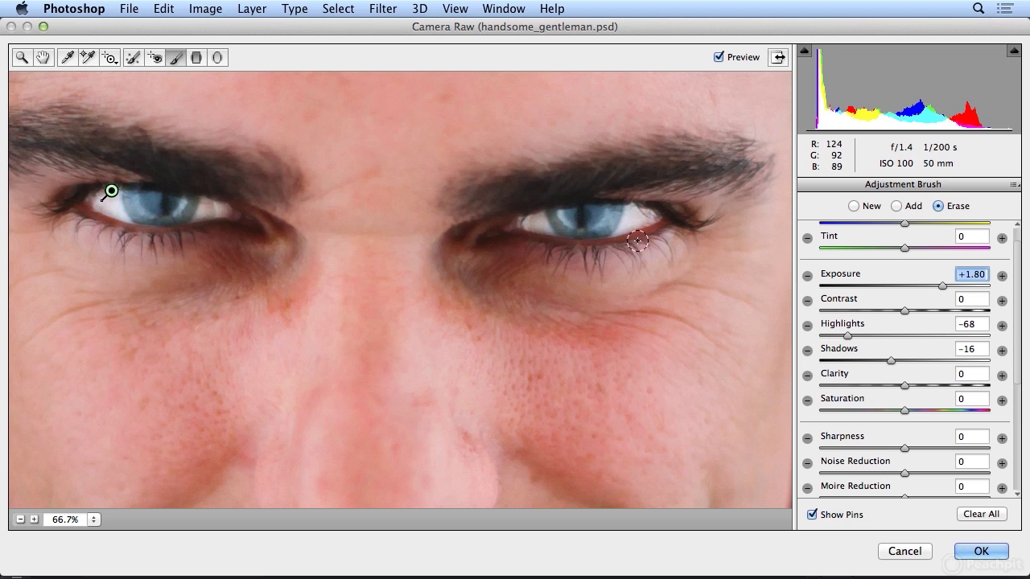
{"action": "left_click", "coordinate": [572, 212]}
{"action": "mouse_move", "coordinate": [572, 213]}
{"action": "left_mouse_down"}
{"action": "mouse_move", "coordinate": [597, 205]}
{"action": "mouse_move", "coordinate": [581, 216]}
{"action": "mouse_move", "coordinate": [566, 205]}
{"action": "mouse_move", "coordinate": [587, 216]}
{"action": "mouse_move", "coordinate": [599, 206]}
{"action": "mouse_move", "coordinate": [553, 209]}
{"action": "mouse_move", "coordinate": [576, 225]}
{"action": "mouse_move", "coordinate": [613, 206]}
{"action": "mouse_move", "coordinate": [594, 229]}
{"action": "mouse_move", "coordinate": [558, 211]}
{"action": "mouse_move", "coordinate": [601, 219]}
{"action": "mouse_move", "coordinate": [611, 208]}
{"action": "mouse_move", "coordinate": [600, 218]}
{"action": "mouse_move", "coordinate": [563, 218]}
{"action": "left_mouse_up"}
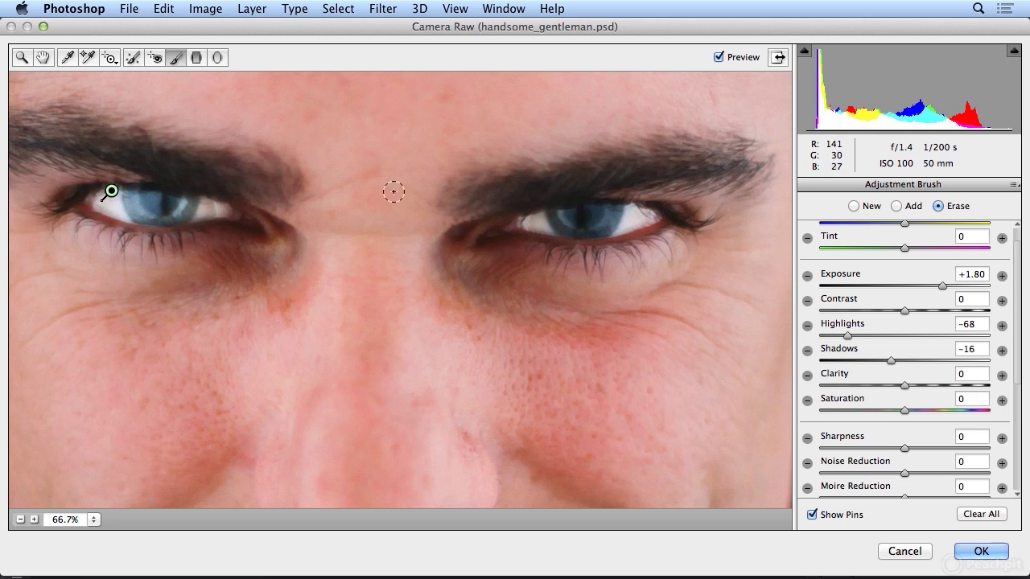
{"action": "mouse_move", "coordinate": [197, 195]}
{"action": "left_mouse_down"}
{"action": "mouse_move", "coordinate": [153, 214]}
{"action": "mouse_move", "coordinate": [132, 190]}
{"action": "mouse_move", "coordinate": [144, 214]}
{"action": "mouse_move", "coordinate": [190, 194]}
{"action": "mouse_move", "coordinate": [175, 208]}
{"action": "mouse_move", "coordinate": [145, 208]}
{"action": "left_mouse_up"}
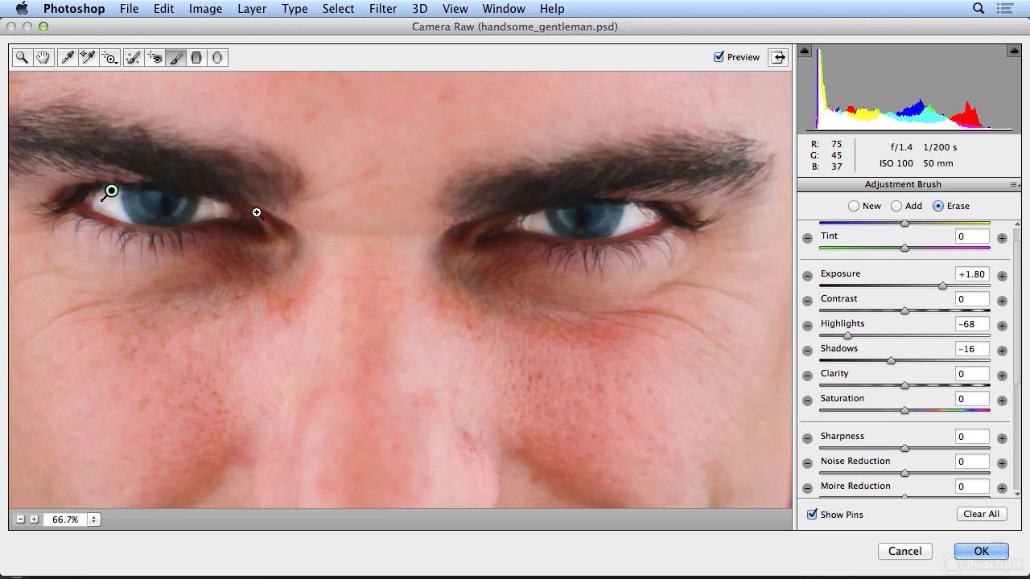
Set the eye-white adjustment's Exposure to +0.70 and its Highlights to +10, judging the effect on the whole portrait.
{"action": "key", "text": "super+0"}
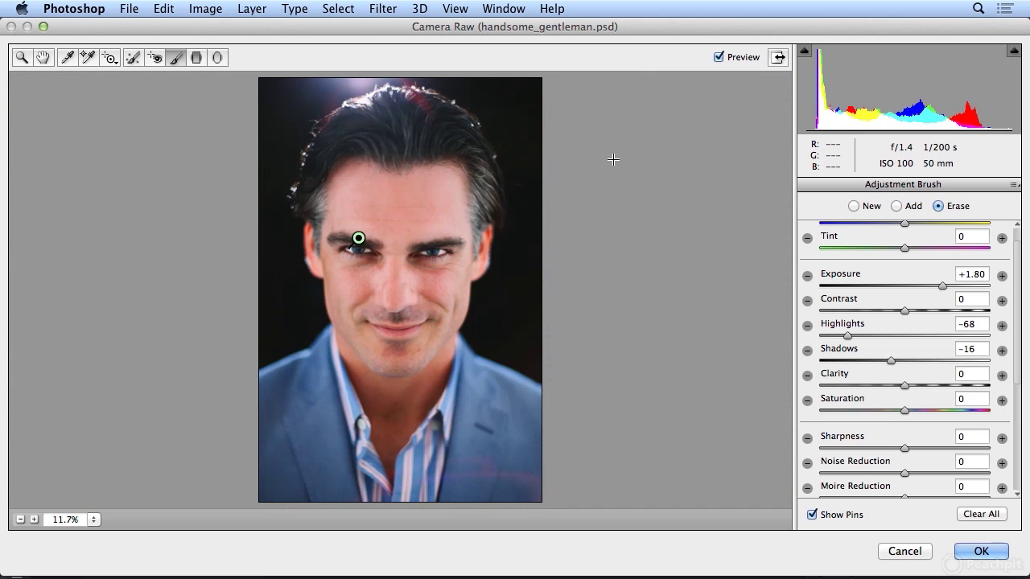
{"action": "left_click", "coordinate": [719, 57]}
{"action": "left_click_drag", "start_coordinate": [940, 285], "coordinate": [919, 291]}
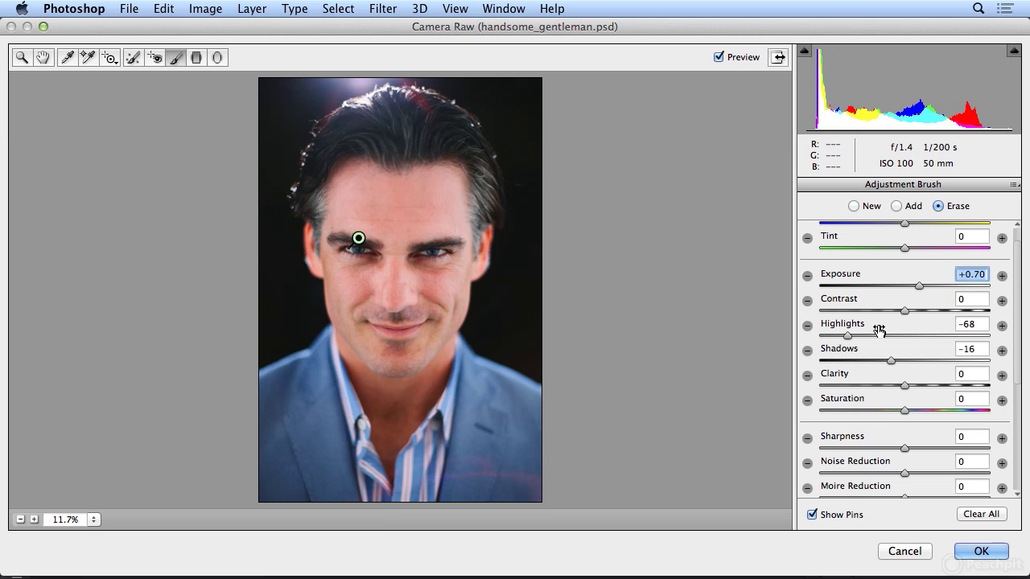
{"action": "left_click_drag", "start_coordinate": [849, 338], "coordinate": [919, 342]}
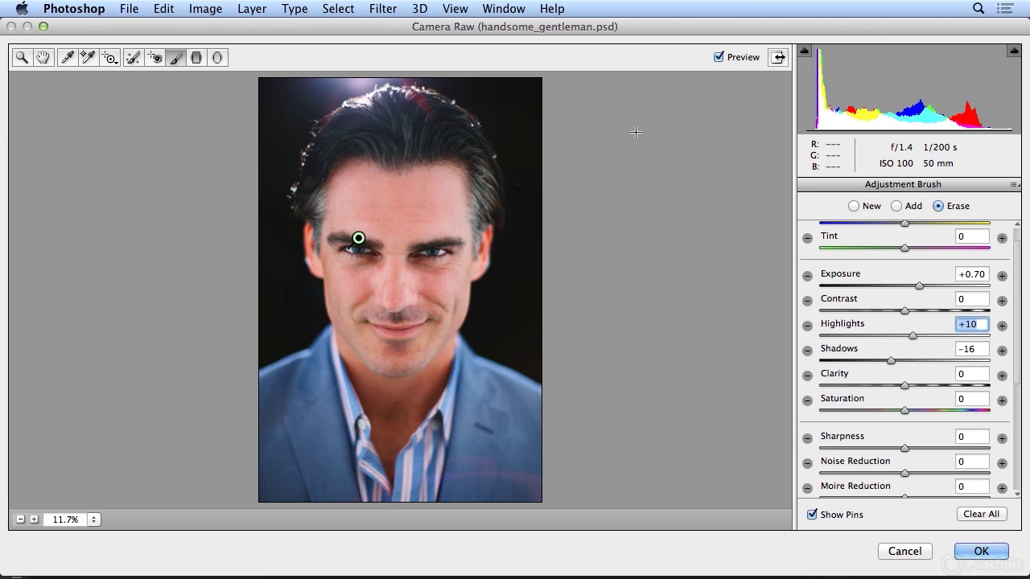
Start a new brush adjustment with Exposure +0.70 and Highlights +10, and paint it over both irises.
{"action": "key", "text": "super+equal"}
{"action": "key", "text": "super+equal"}
{"action": "key", "text": "super+equal"}
{"action": "key", "text": "super+equal"}
{"action": "key", "text": "super+equal"}
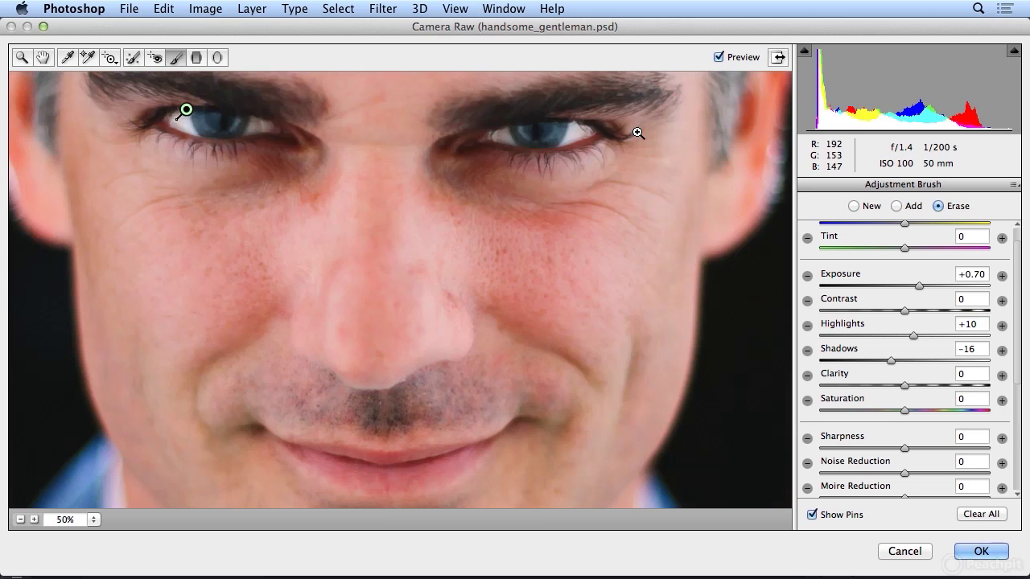
{"action": "left_click", "coordinate": [853, 208]}
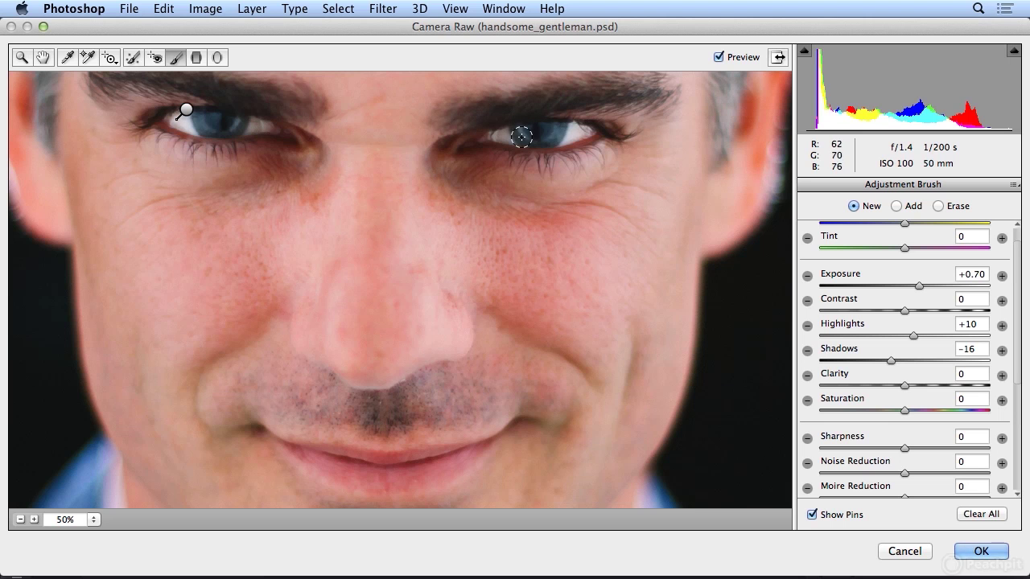
{"action": "key", "text": "super+equal"}
{"action": "key", "text": "super+equal"}
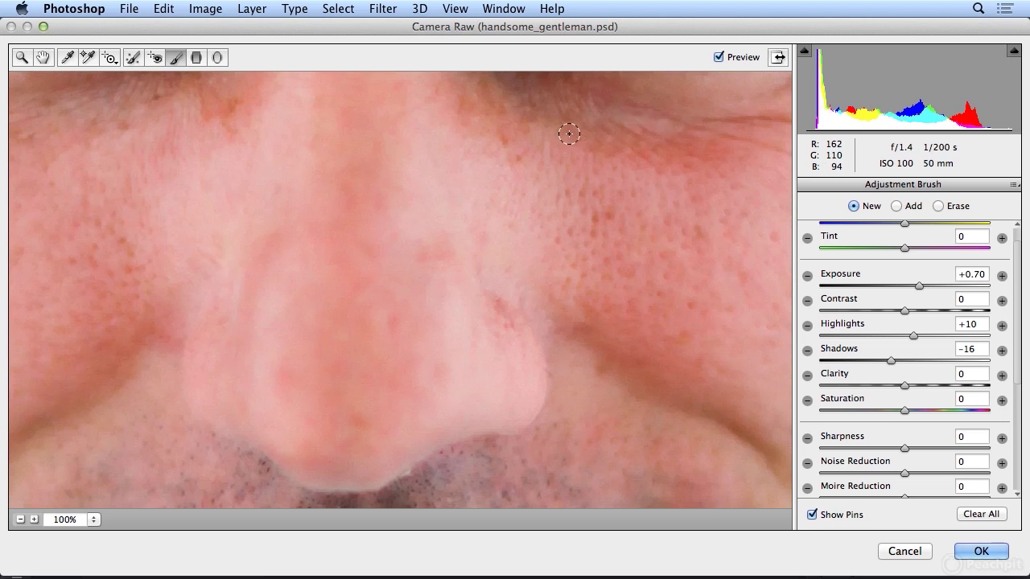
{"action": "scroll", "coordinate": [575, 149], "scroll_direction": "up", "scroll_amount": 5}
{"action": "scroll", "coordinate": [584, 153], "scroll_direction": "down", "scroll_amount": 2}
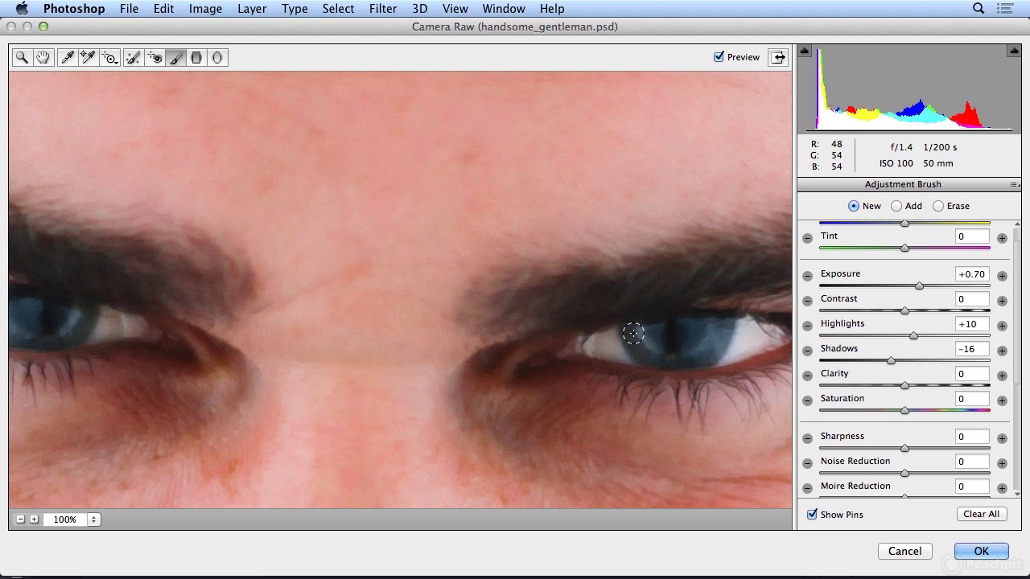
{"action": "mouse_move", "coordinate": [634, 330]}
{"action": "left_mouse_down"}
{"action": "mouse_move", "coordinate": [650, 346]}
{"action": "mouse_move", "coordinate": [691, 358]}
{"action": "mouse_move", "coordinate": [724, 326]}
{"action": "left_mouse_up"}
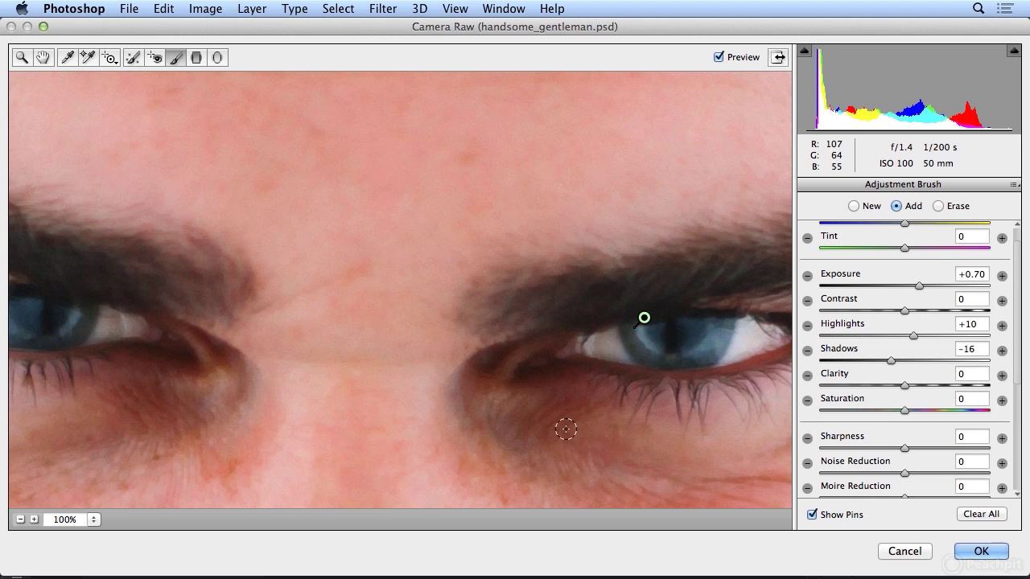
{"action": "left_click_drag", "start_coordinate": [244, 381], "coordinate": [410, 379]}
{"action": "mouse_move", "coordinate": [161, 296]}
{"action": "left_mouse_down"}
{"action": "mouse_move", "coordinate": [165, 318]}
{"action": "mouse_move", "coordinate": [184, 330]}
{"action": "mouse_move", "coordinate": [229, 335]}
{"action": "mouse_move", "coordinate": [252, 306]}
{"action": "left_mouse_up"}
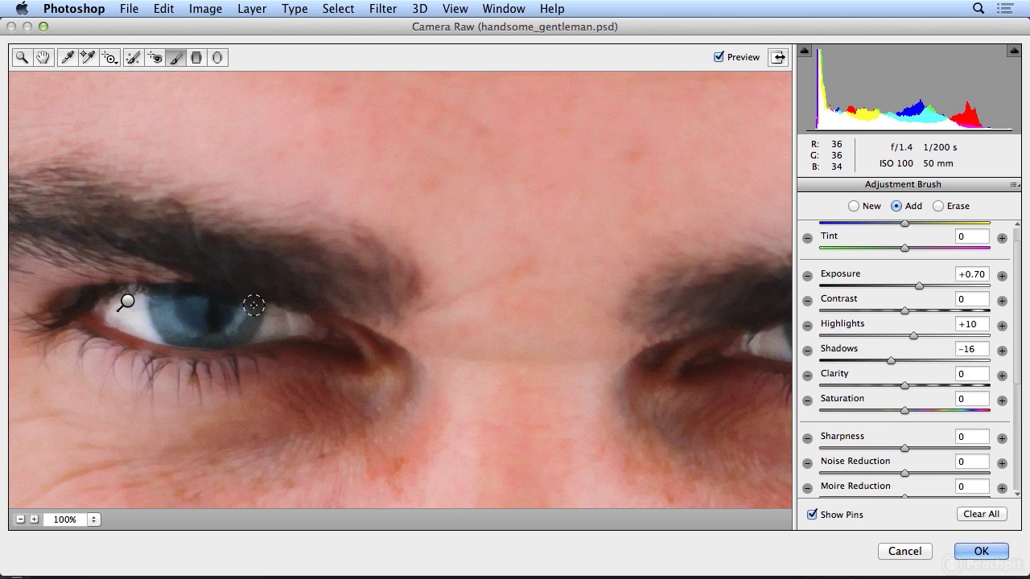
Set the iris adjustment's Exposure to +0.50 and its Highlights to +76, judging the effect on both eyes.
{"action": "mouse_move", "coordinate": [894, 361]}
{"action": "left_mouse_down"}
{"action": "mouse_move", "coordinate": [777, 371]}
{"action": "mouse_move", "coordinate": [920, 368]}
{"action": "mouse_move", "coordinate": [895, 368]}
{"action": "left_mouse_up"}
{"action": "left_click_drag", "start_coordinate": [920, 288], "coordinate": [855, 288]}
{"action": "key", "text": "super+minus"}
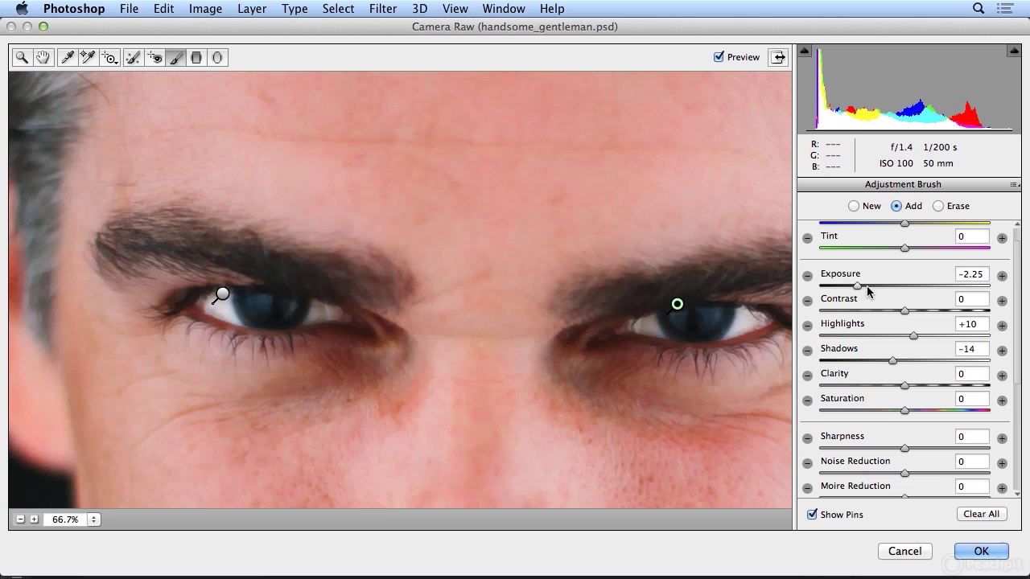
{"action": "left_click_drag", "start_coordinate": [857, 287], "coordinate": [919, 289]}
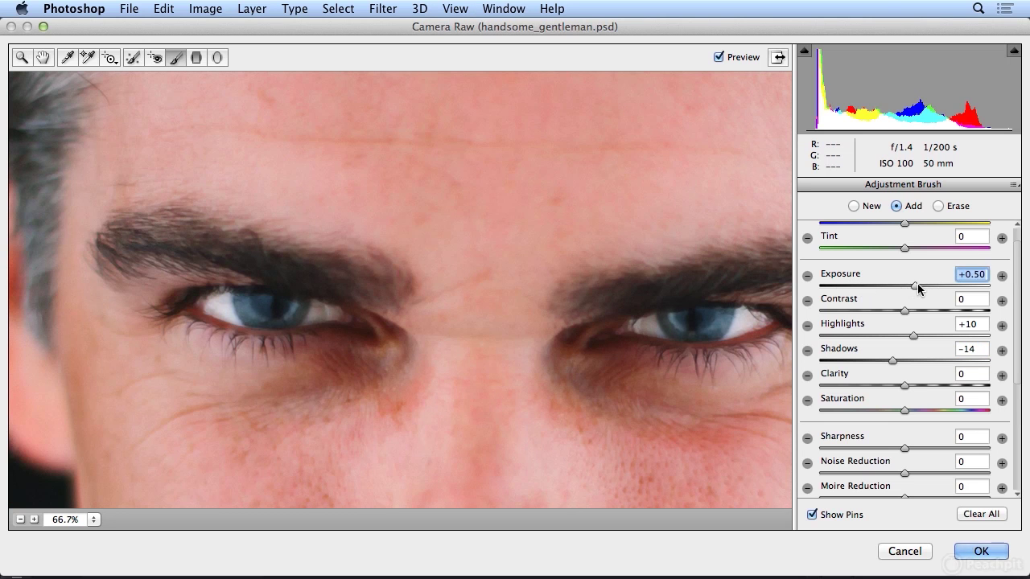
{"action": "left_click_drag", "start_coordinate": [913, 336], "coordinate": [969, 337]}
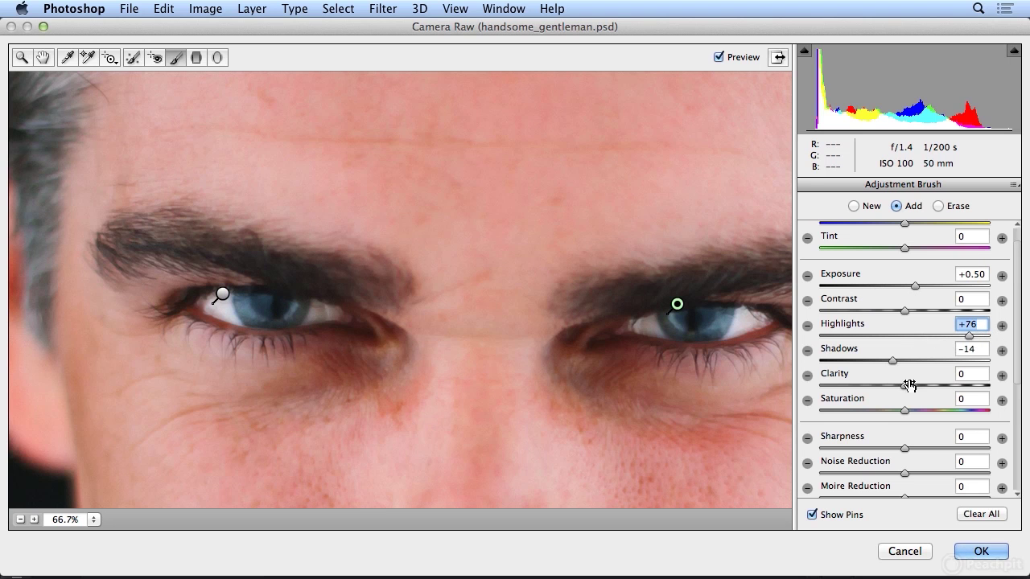
Set the iris adjustment's Clarity to +68, Shadows to +100, Sharpness to +48 and Saturation to +55.
{"action": "left_click_drag", "start_coordinate": [905, 383], "coordinate": [965, 387]}
{"action": "left_click_drag", "start_coordinate": [892, 360], "coordinate": [1006, 369]}
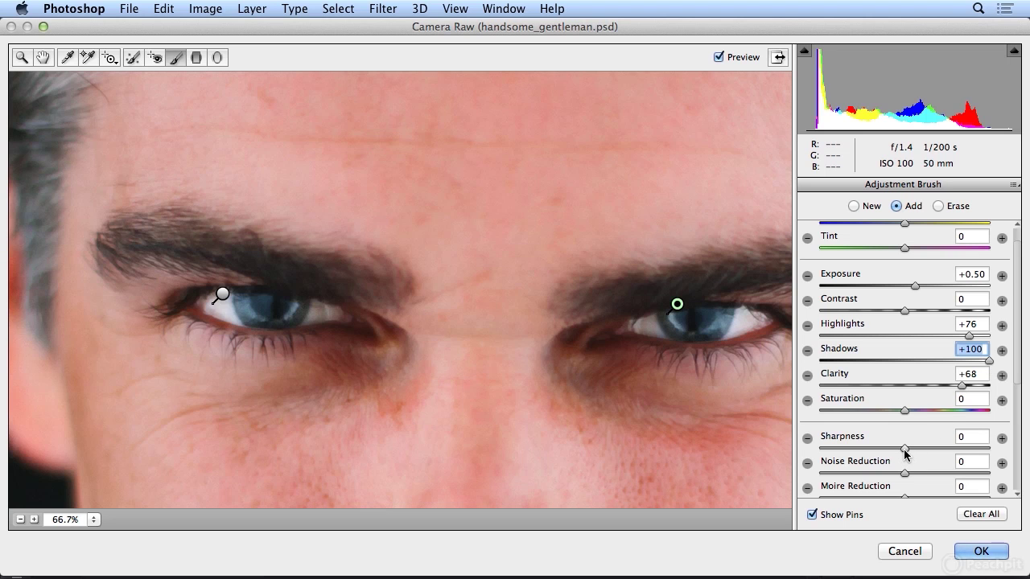
{"action": "left_click_drag", "start_coordinate": [905, 452], "coordinate": [909, 453]}
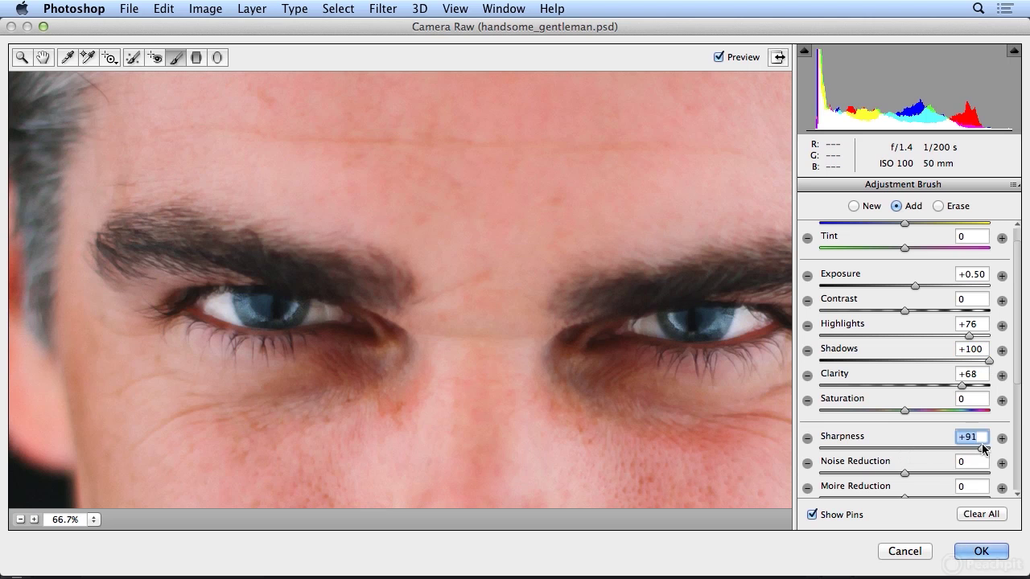
{"action": "left_click_drag", "start_coordinate": [949, 444], "coordinate": [945, 449]}
{"action": "mouse_move", "coordinate": [1019, 358]}
{"action": "left_mouse_down"}
{"action": "mouse_move", "coordinate": [1018, 441]}
{"action": "mouse_move", "coordinate": [1021, 339]}
{"action": "left_mouse_up"}
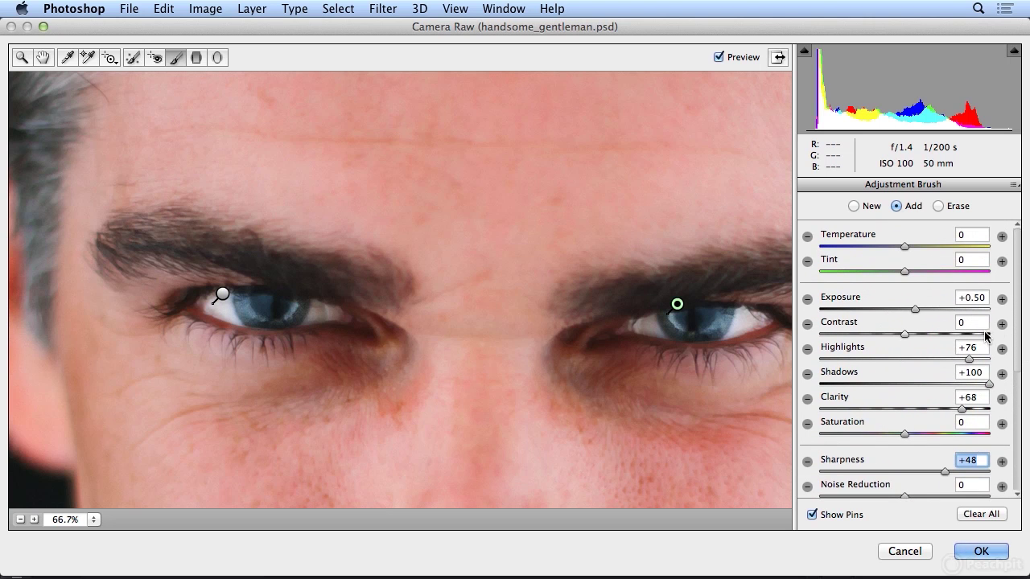
{"action": "left_click_drag", "start_coordinate": [906, 434], "coordinate": [952, 442]}
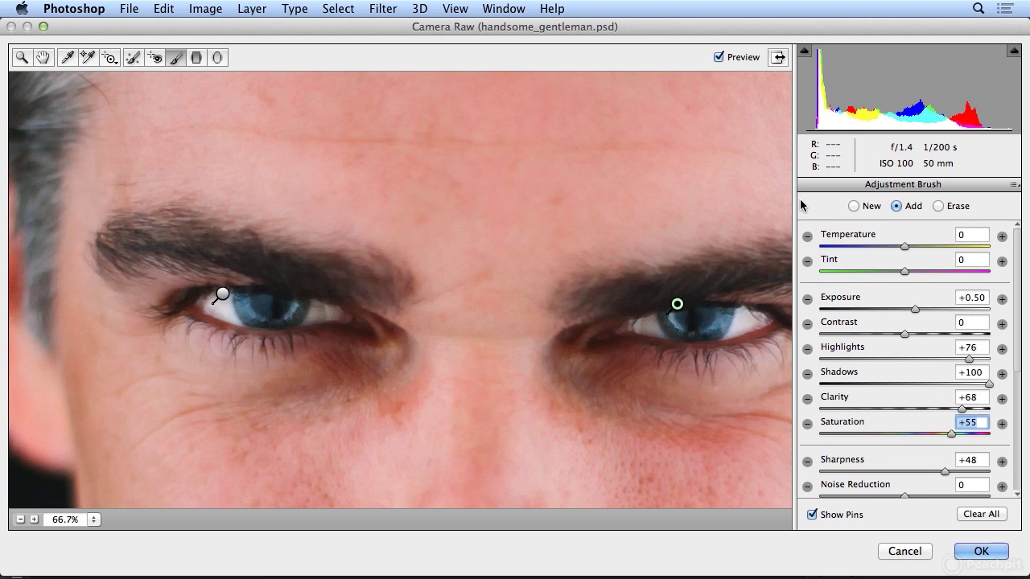
Compare the eyes with and without the adjustments, and refine the iris adjustment to Sharpness +29, Exposure +1.30 and Shadows +61.
{"action": "left_click", "coordinate": [718, 57]}
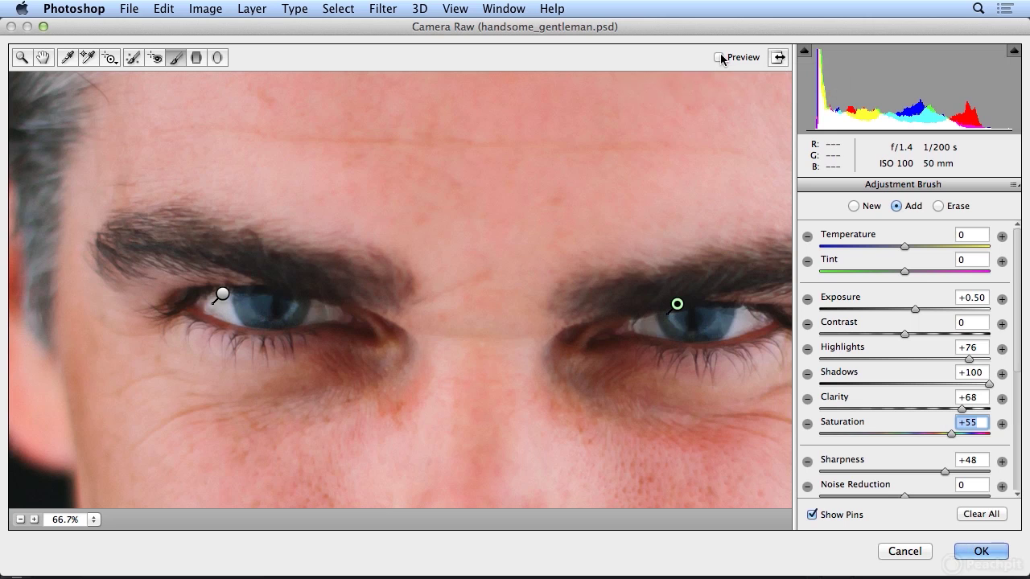
{"action": "left_click", "coordinate": [718, 58]}
{"action": "left_click", "coordinate": [719, 57]}
{"action": "left_click", "coordinate": [719, 58]}
{"action": "left_click", "coordinate": [719, 57]}
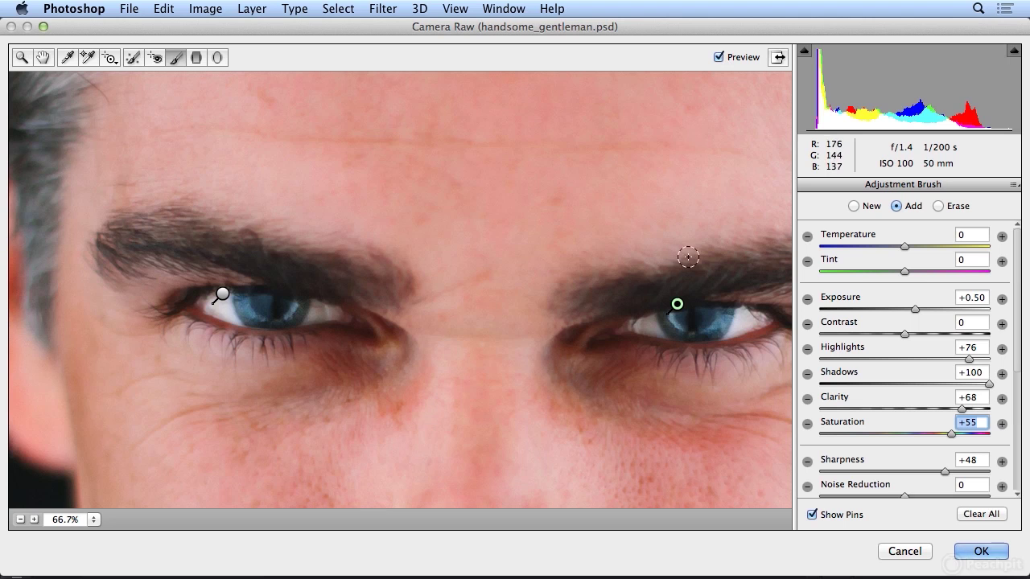
{"action": "mouse_move", "coordinate": [674, 306]}
{"action": "left_click_drag", "start_coordinate": [941, 469], "coordinate": [927, 474]}
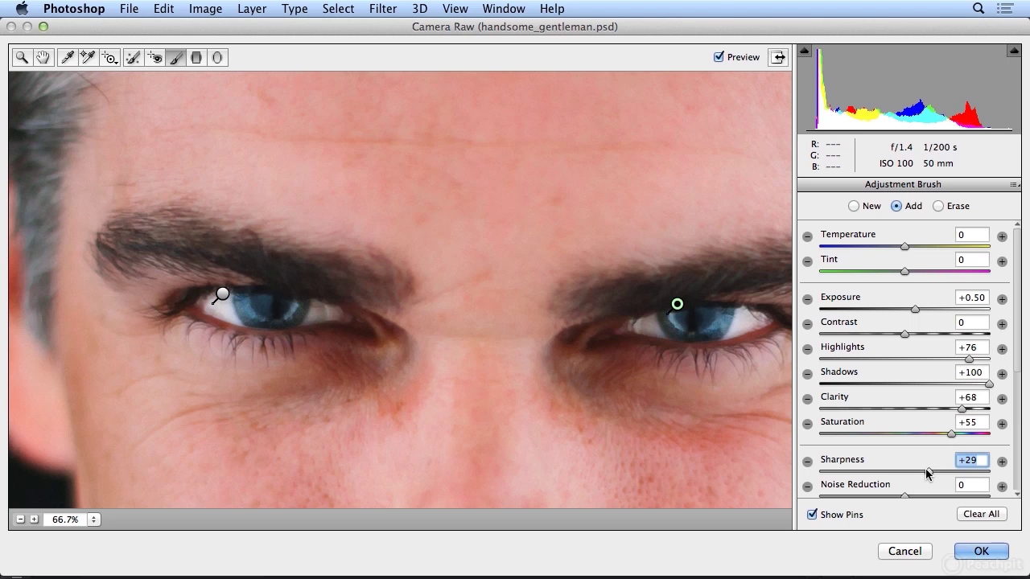
{"action": "left_click_drag", "start_coordinate": [918, 308], "coordinate": [934, 311]}
{"action": "left_click_drag", "start_coordinate": [988, 383], "coordinate": [953, 386]}
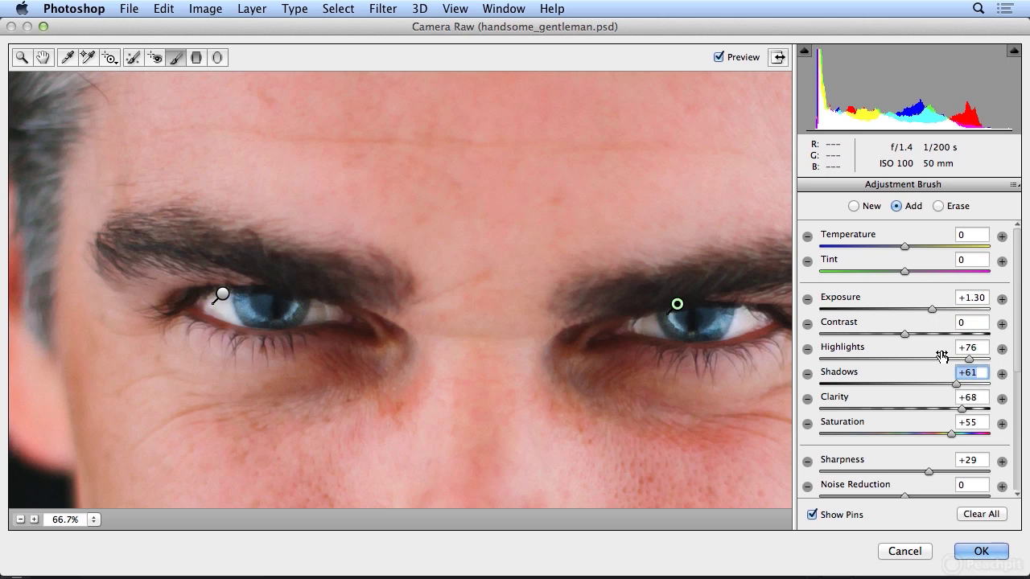
Switch the iris adjustment to erasing with a brush of size 2 and feather 79.
{"action": "left_click", "coordinate": [938, 206]}
{"action": "scroll", "coordinate": [1018, 377], "scroll_direction": "down", "scroll_amount": 5}
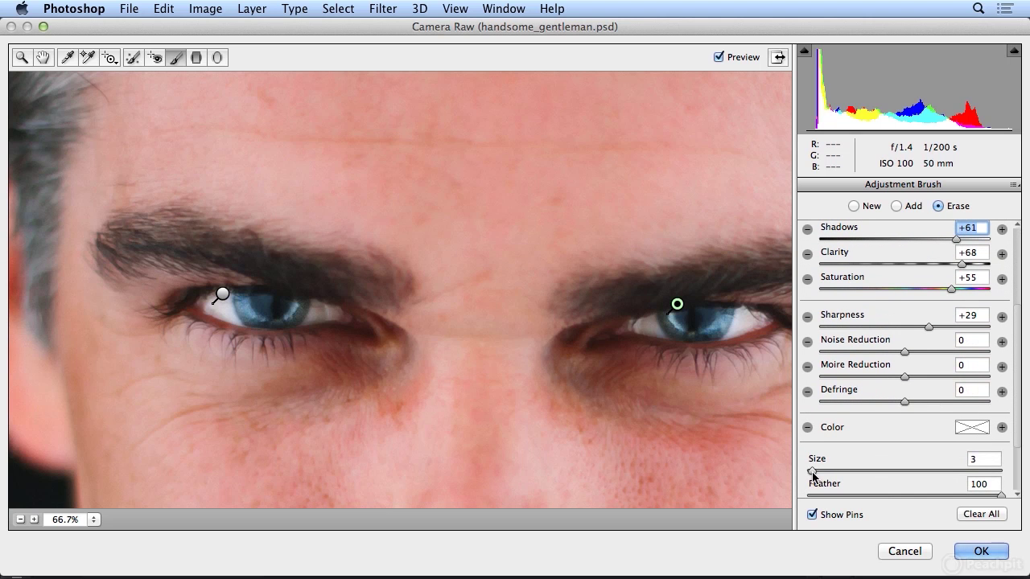
{"action": "left_click_drag", "start_coordinate": [813, 474], "coordinate": [811, 474]}
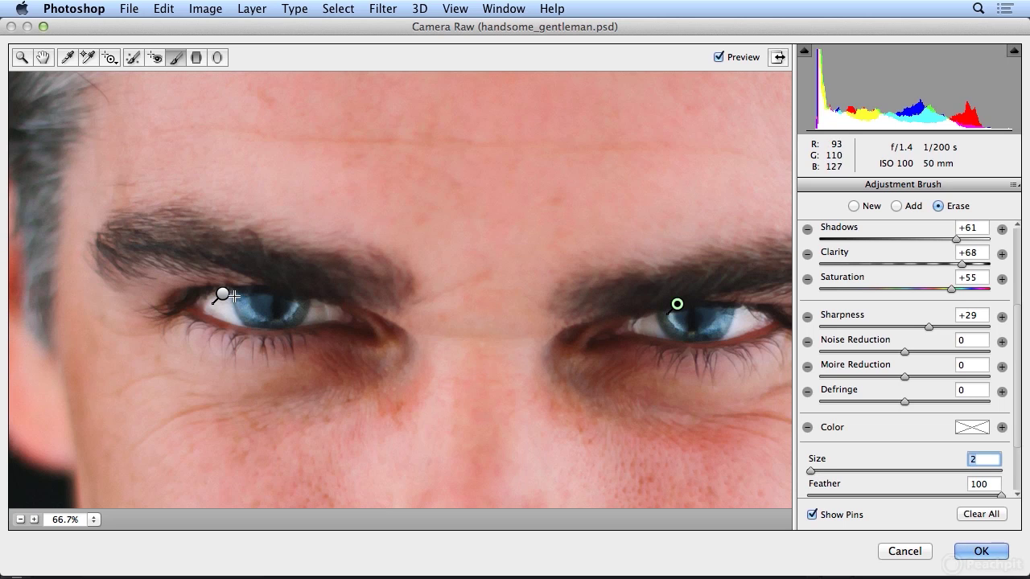
{"action": "key", "text": "shift+bracketleft"}
{"action": "key", "text": "shift+bracketleft"}
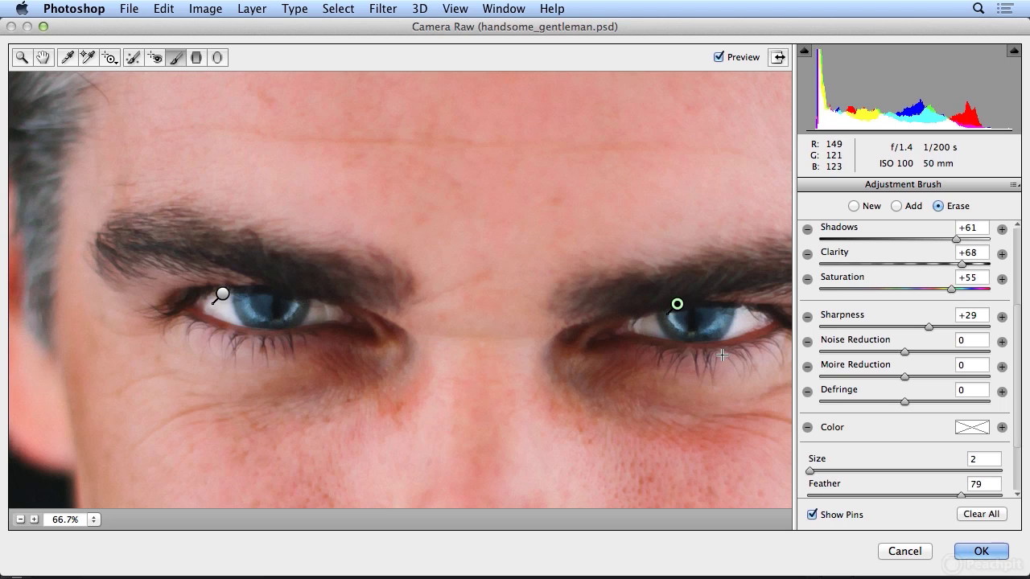
Compare the whole portrait with and without the eye adjustments while the adjustment pins are hidden.
{"action": "key", "text": "super+0"}
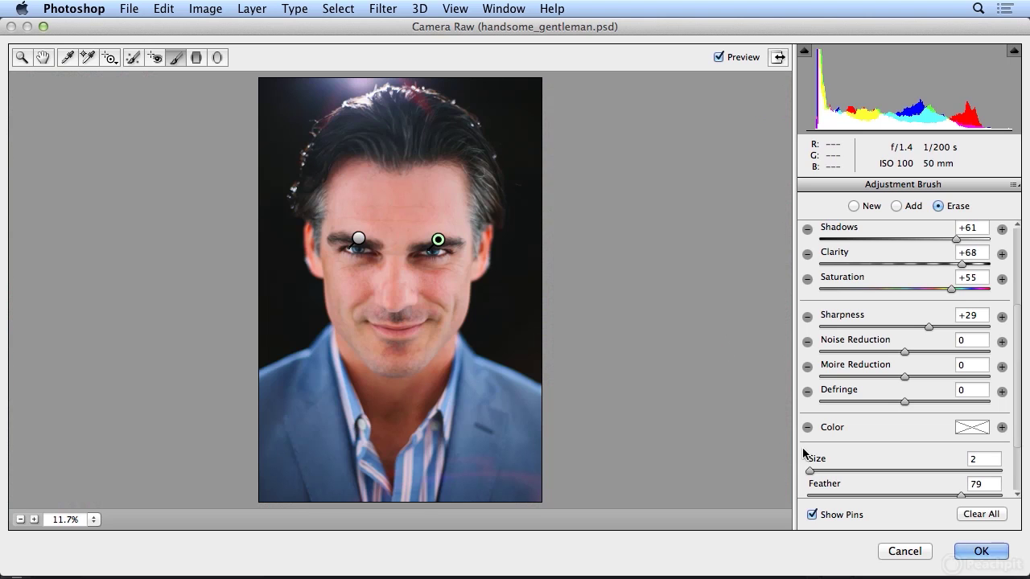
{"action": "left_click", "coordinate": [813, 516]}
{"action": "left_click", "coordinate": [728, 60]}
{"action": "left_click", "coordinate": [729, 61]}
{"action": "left_click", "coordinate": [729, 61]}
{"action": "left_click", "coordinate": [729, 61]}
{"action": "left_click", "coordinate": [729, 61]}
{"action": "left_click", "coordinate": [729, 61]}
{"action": "left_click", "coordinate": [729, 62]}
{"action": "left_click", "coordinate": [729, 61]}
{"action": "left_click", "coordinate": [812, 516]}
Set the eye-white adjustment's Highlights to -5 and apply the Camera Raw Filter.
{"action": "left_click", "coordinate": [359, 240]}
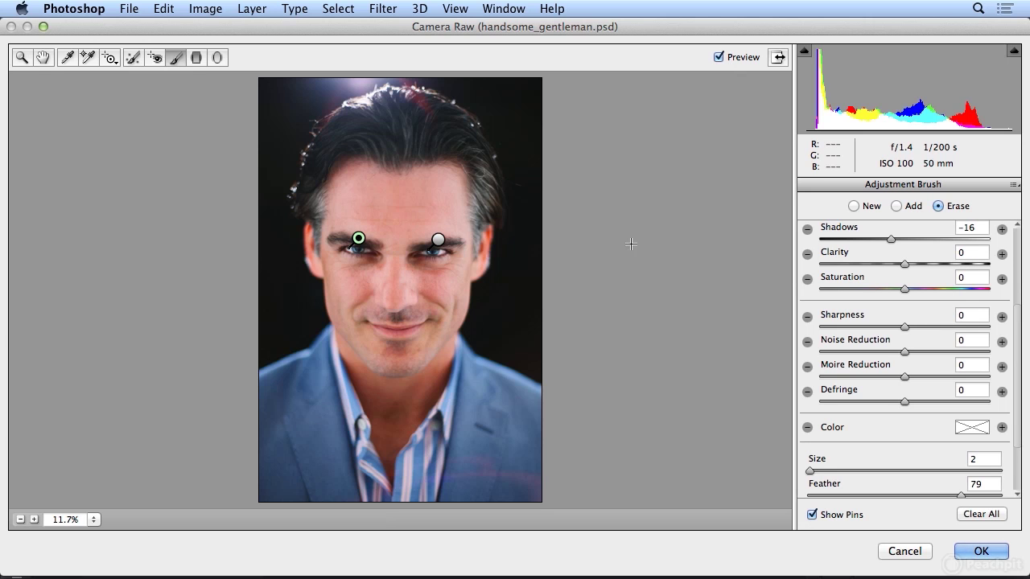
{"action": "left_click_drag", "start_coordinate": [1016, 325], "coordinate": [1020, 225]}
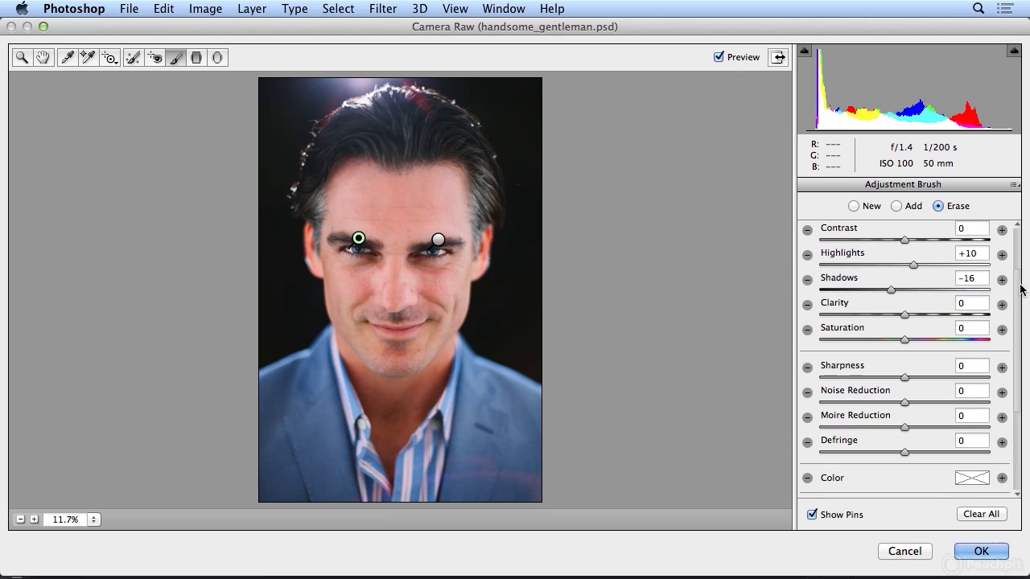
{"action": "left_click", "coordinate": [913, 324]}
{"action": "left_click_drag", "start_coordinate": [913, 324], "coordinate": [901, 329]}
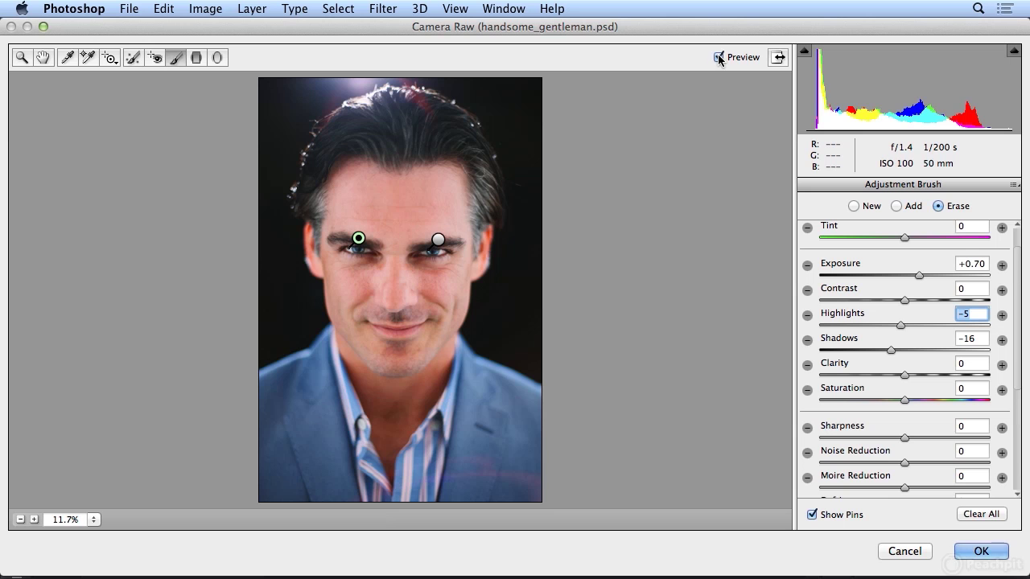
{"action": "left_click", "coordinate": [981, 550]}
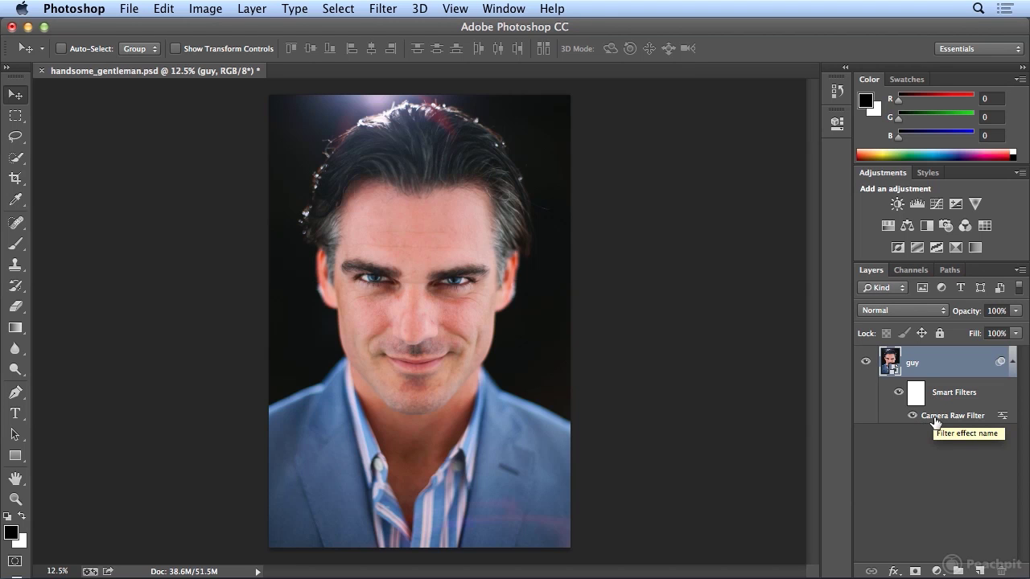
Reopen the Camera Raw smart filter on the guy layer, raise the eye-white adjustment's Highlights, and apply the change.
{"action": "double_click", "coordinate": [935, 417]}
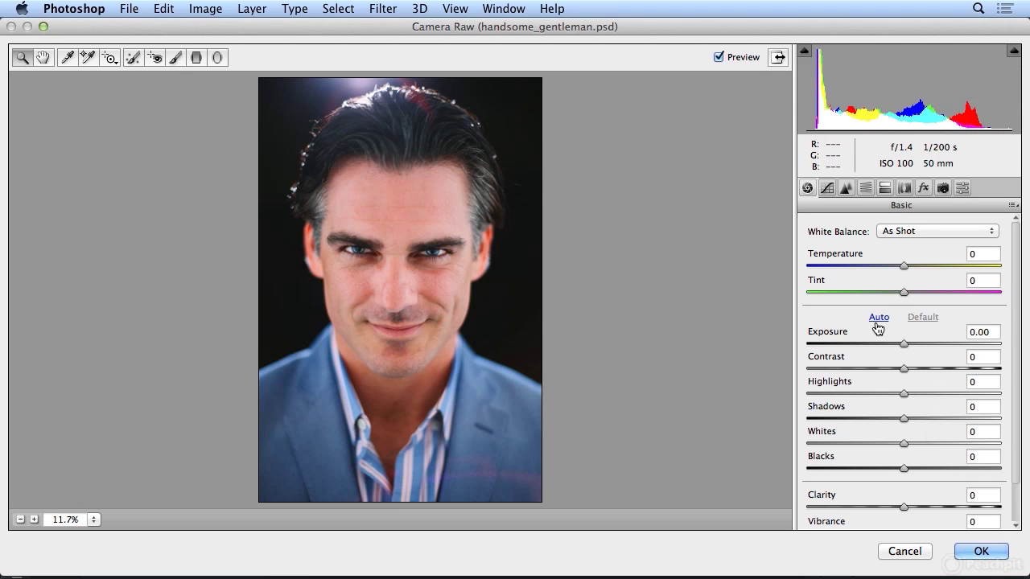
{"action": "left_click", "coordinate": [176, 58]}
{"action": "left_click", "coordinate": [358, 240]}
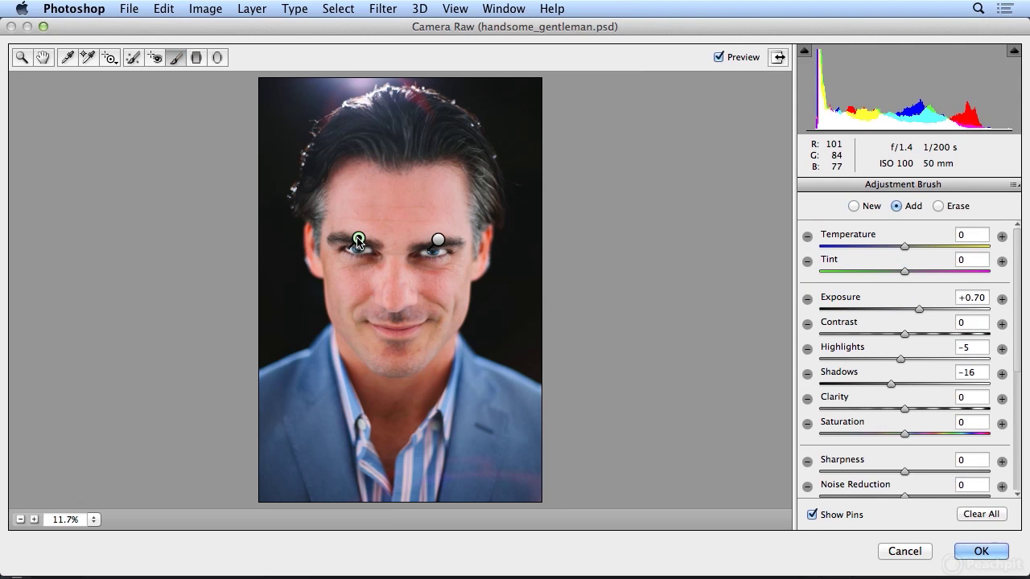
{"action": "left_click_drag", "start_coordinate": [894, 359], "coordinate": [919, 359]}
{"action": "left_click", "coordinate": [979, 551]}
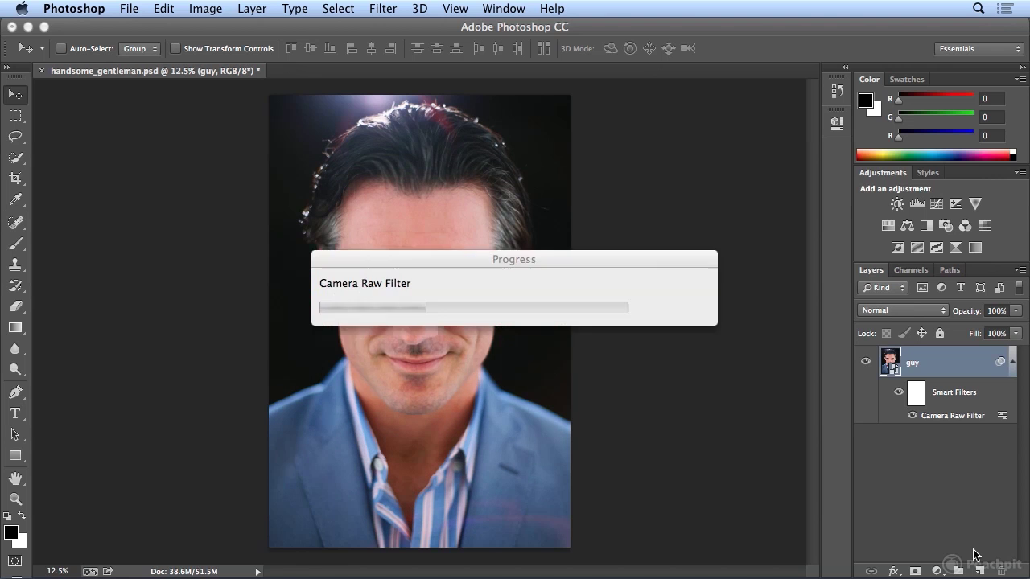